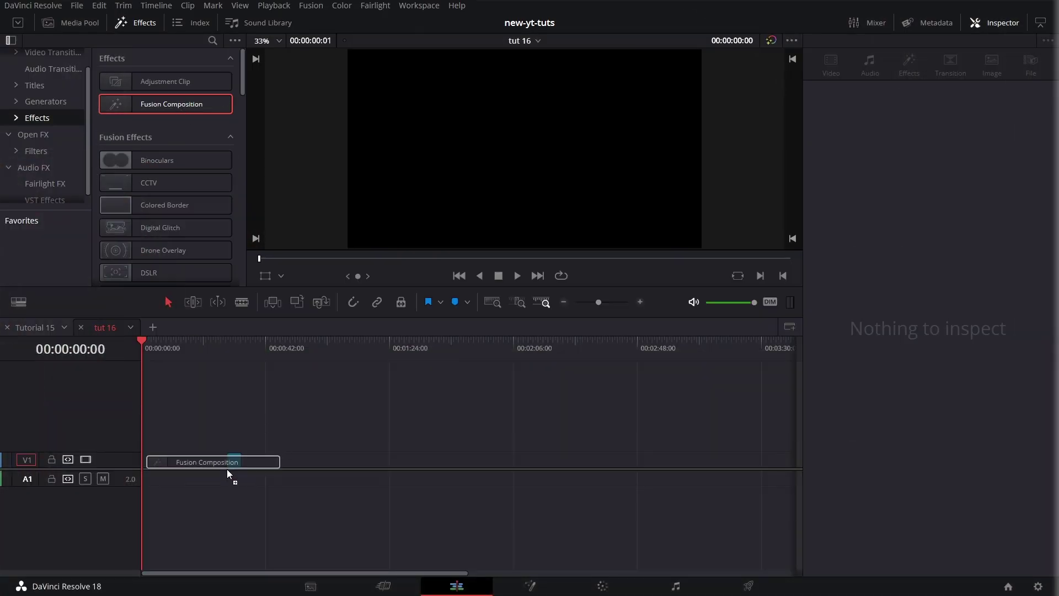
Open the Fusion Composition clip in Fusion and connect a Background node with alpha 0 to MediaOut1
left_click(230, 353)
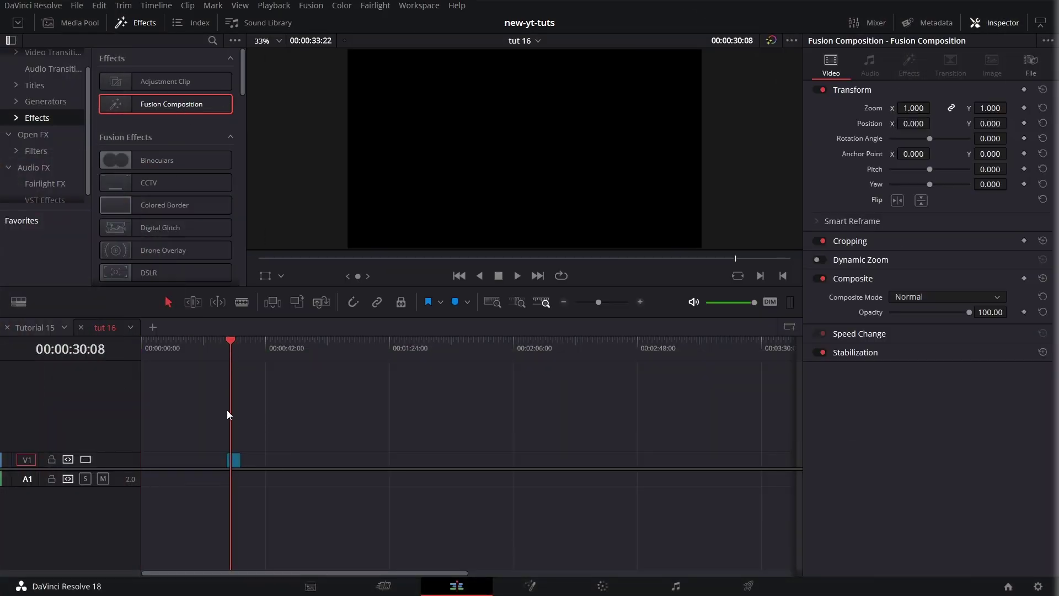
left_click(533, 588)
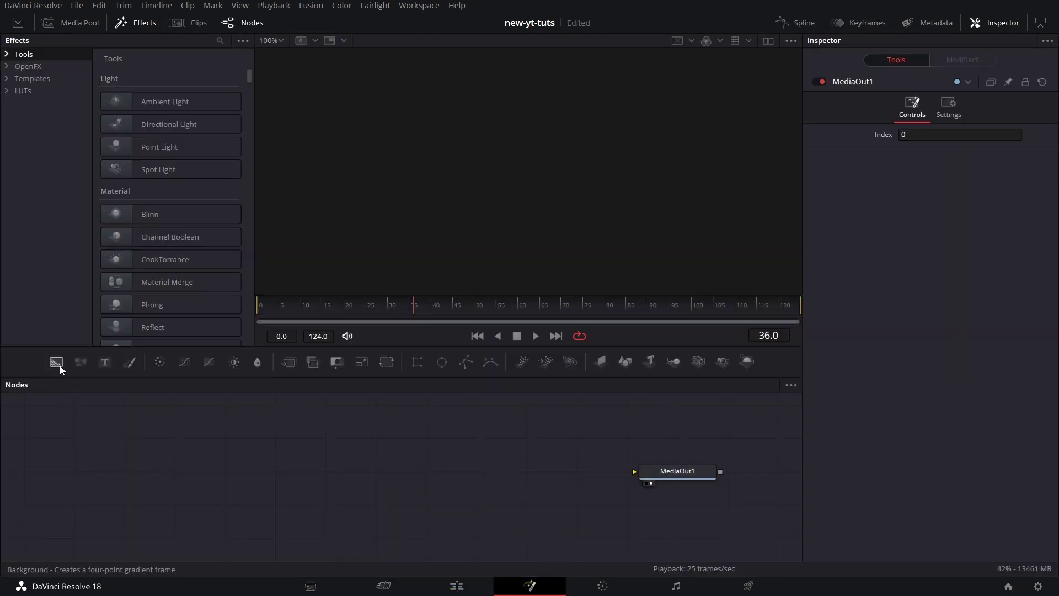
left_click_drag(56, 362, 156, 460)
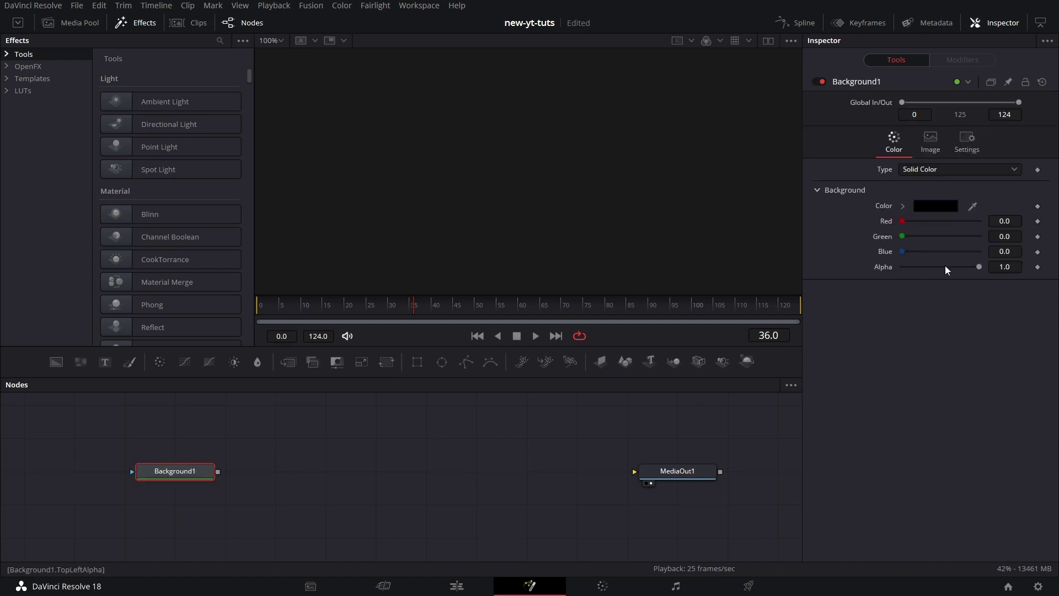
left_click_drag(979, 266, 898, 268)
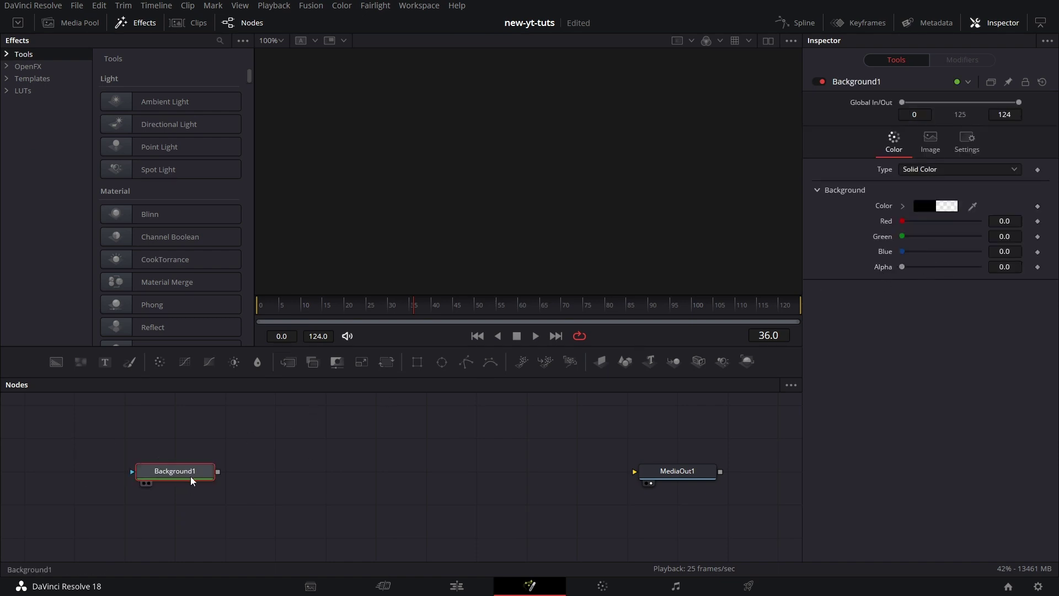
left_click_drag(217, 471, 650, 474)
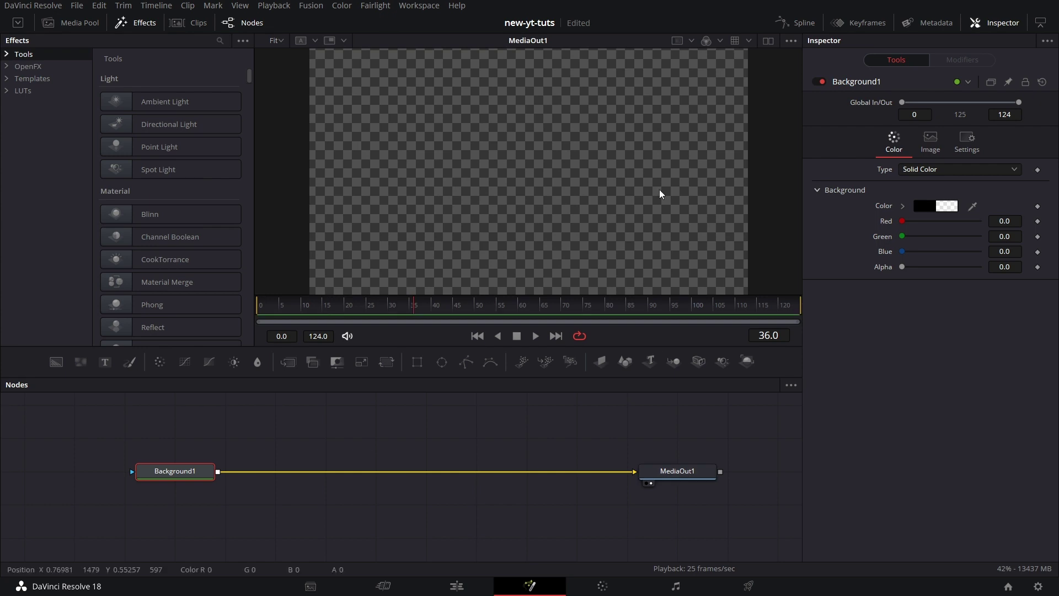
scroll(244, 431, "up", 3)
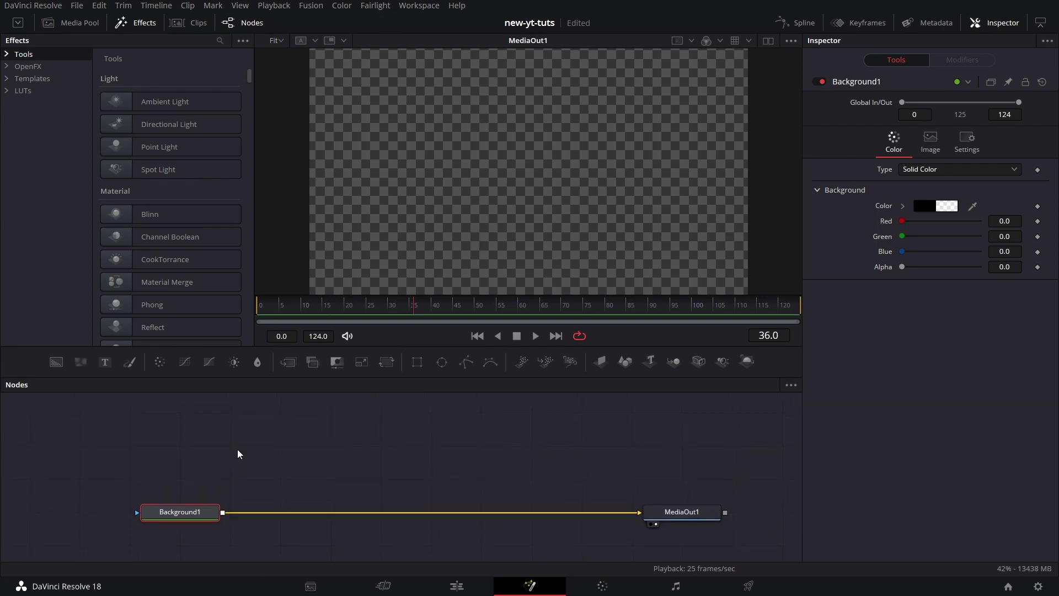
Add Background2, Background3 and Background4, coloured red 0.669, green 0.472 and blue 0.528
left_click(450, 446)
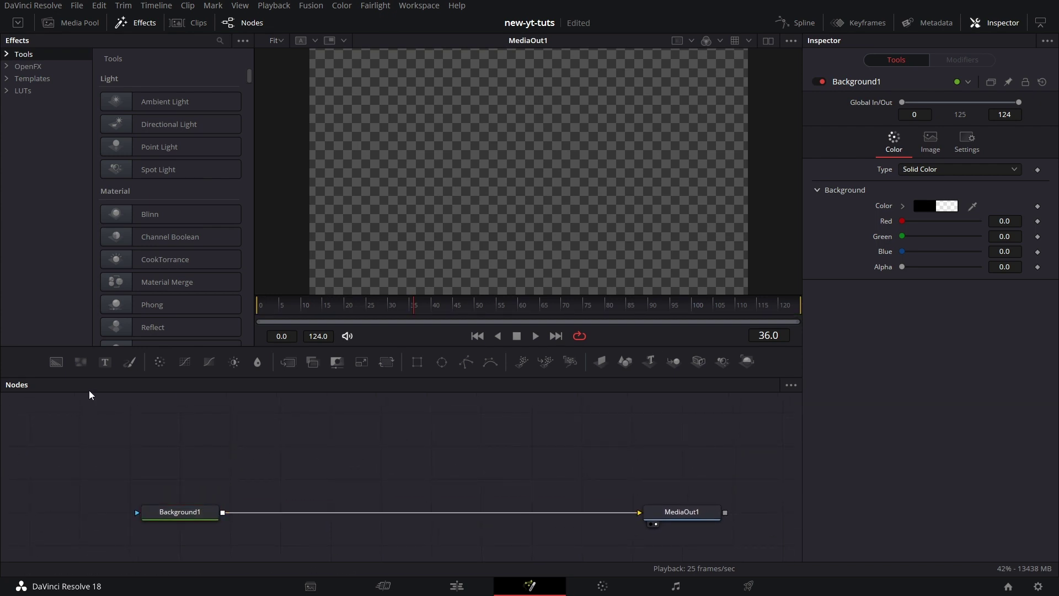
left_click_drag(56, 361, 179, 448)
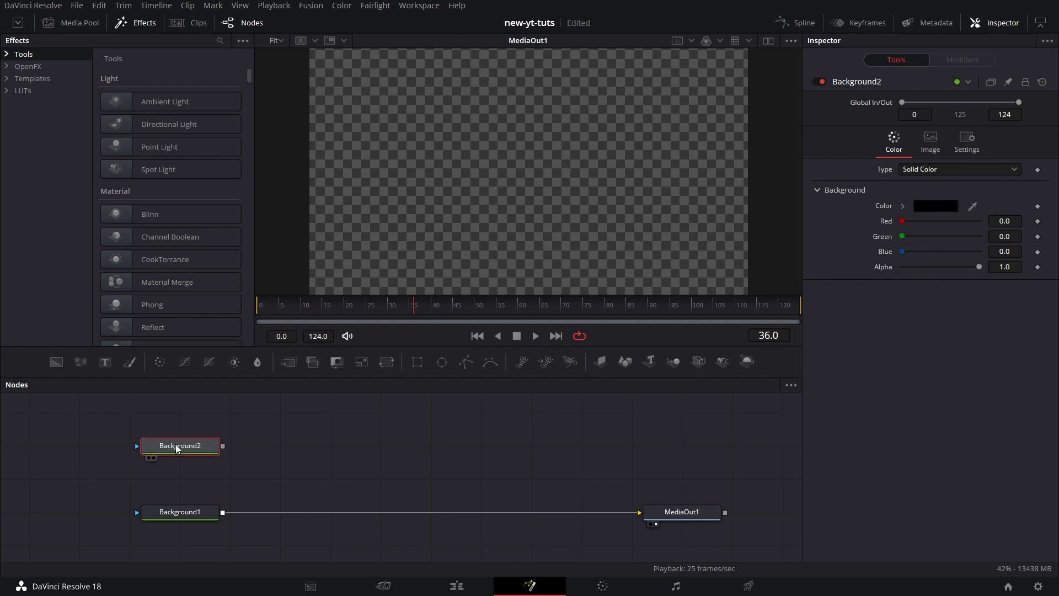
left_click_drag(902, 221, 961, 224)
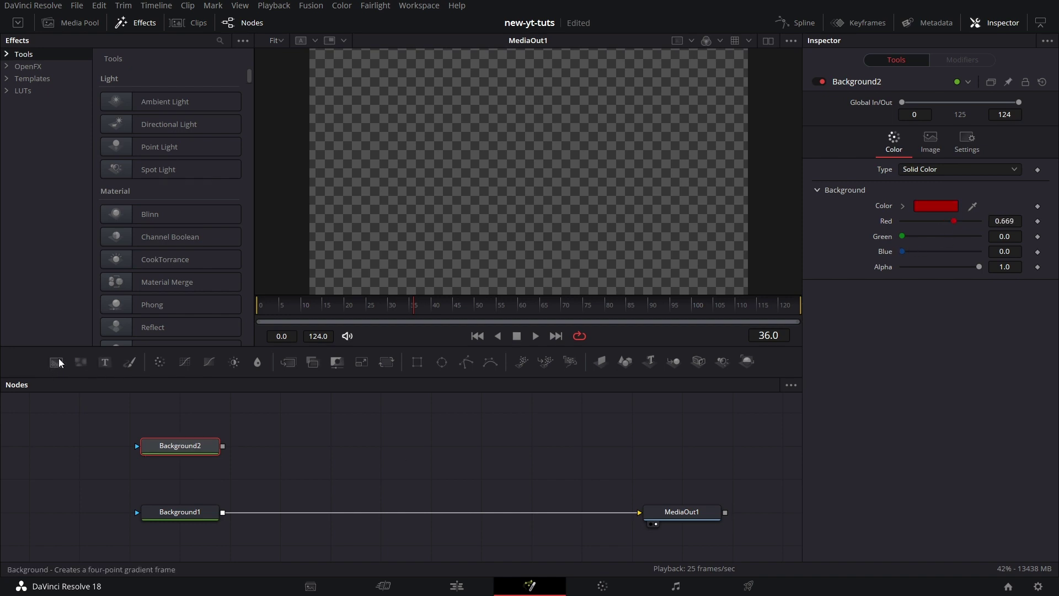
left_click_drag(184, 448, 196, 474)
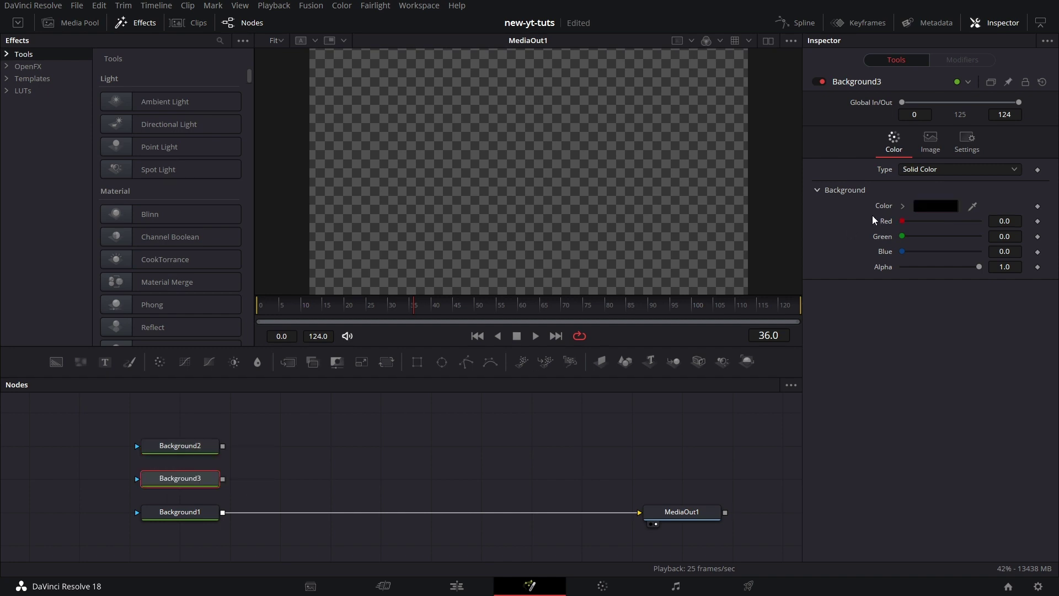
left_click_drag(937, 234, 936, 236)
left_click_drag(78, 388, 203, 418)
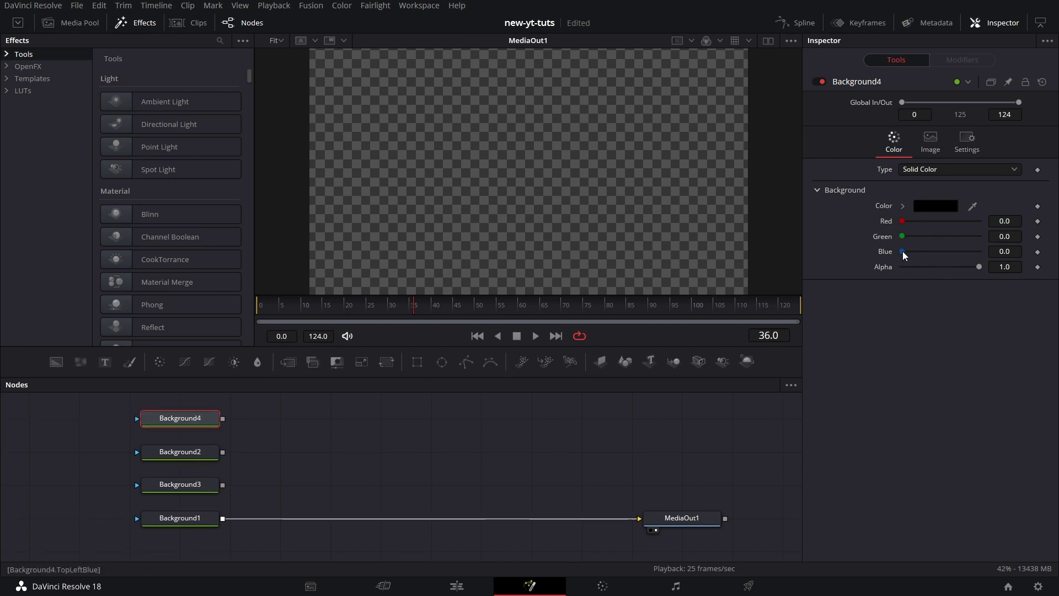
left_click_drag(903, 251, 932, 254)
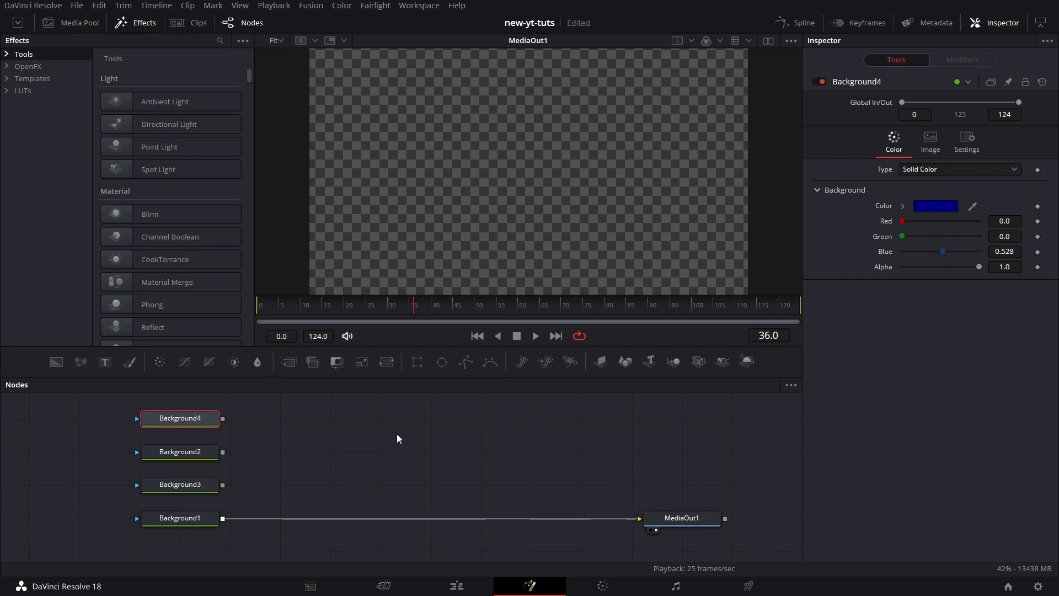
Add Rectangle1 and Merge1 nodes and feed Background4 into Merge1
left_click_drag(321, 434, 276, 466)
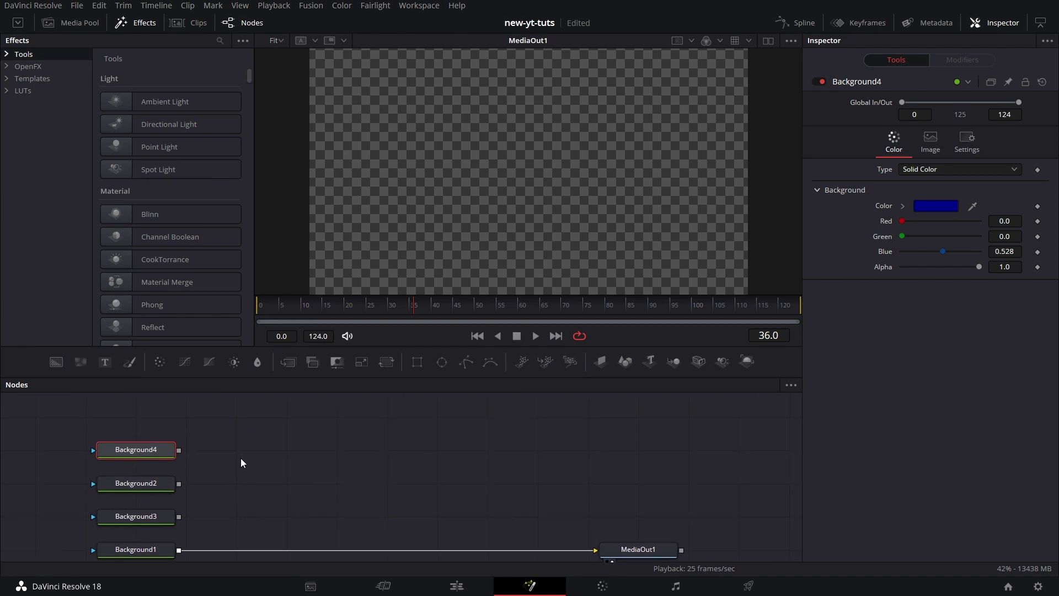
left_click_drag(332, 500, 365, 465)
left_click_drag(415, 356, 259, 407)
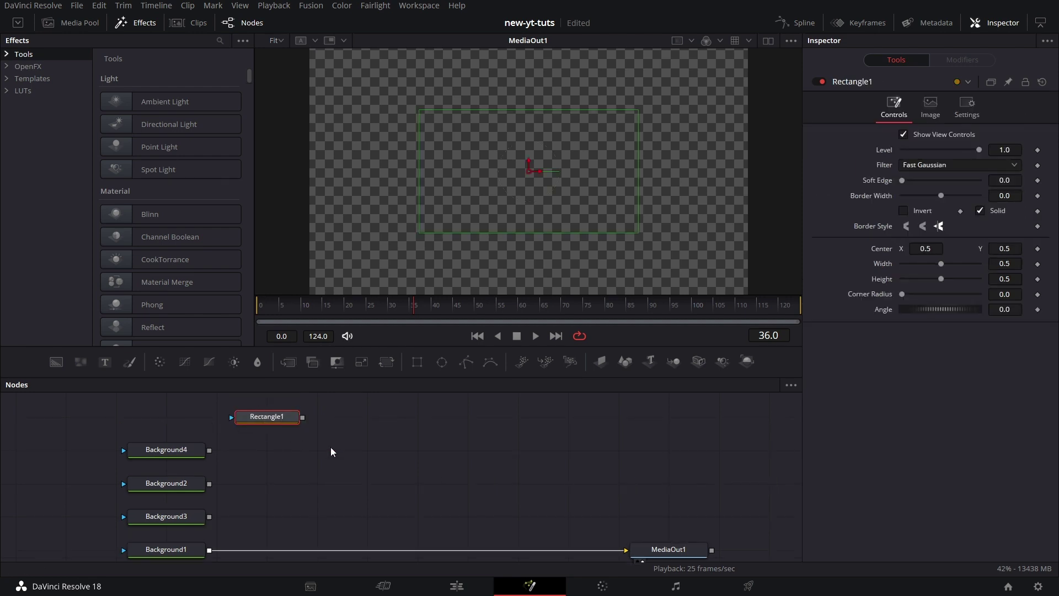
left_click_drag(287, 365, 301, 452)
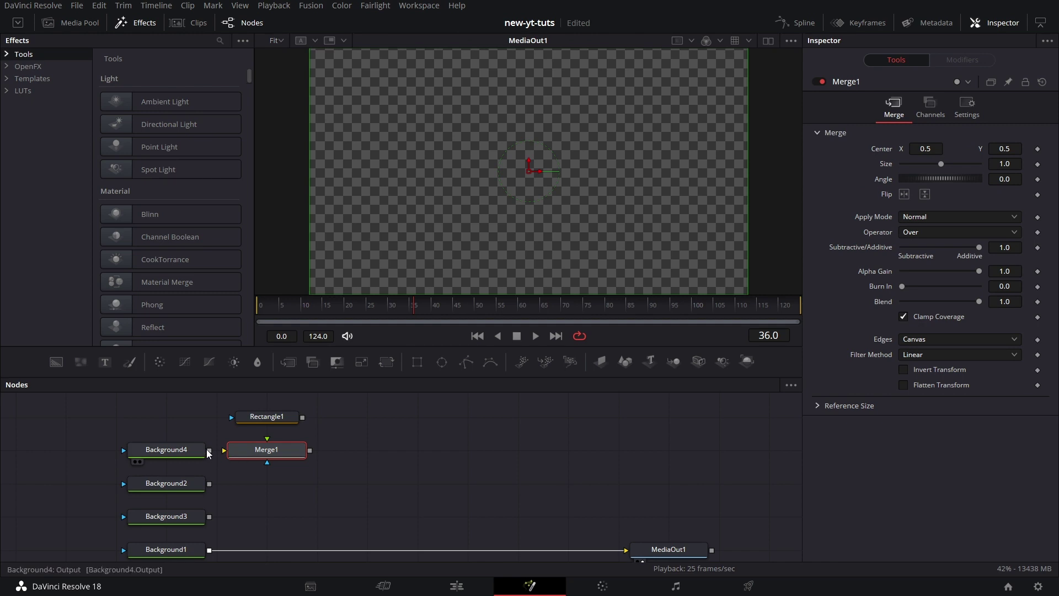
left_click_drag(209, 450, 267, 437)
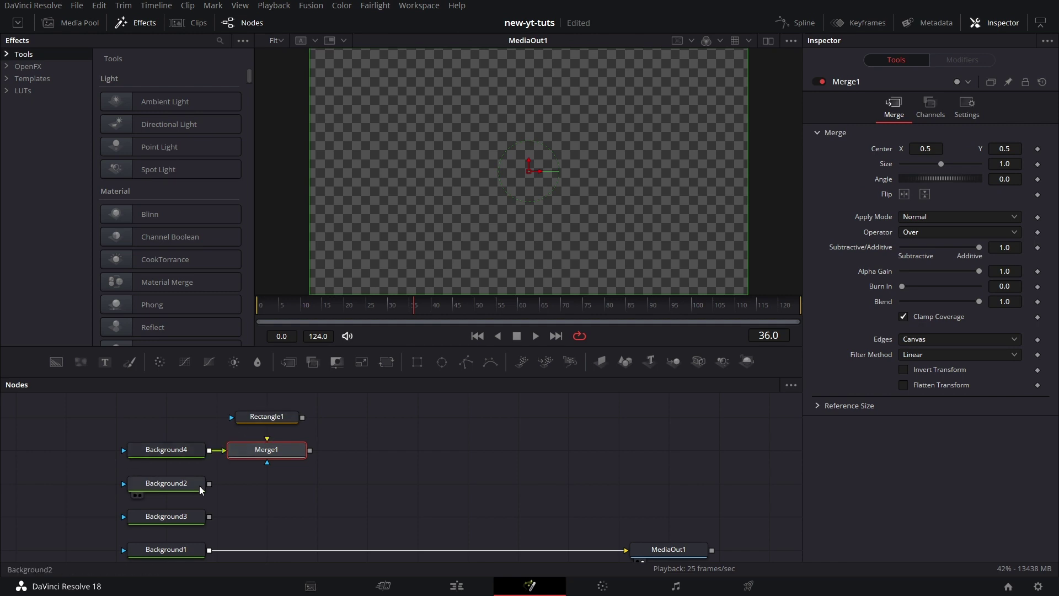
Disconnect Background1 from MediaOut1, then use Rectangle1 as Merge1's mask and view Merge1
scroll(279, 496, "down", 2)
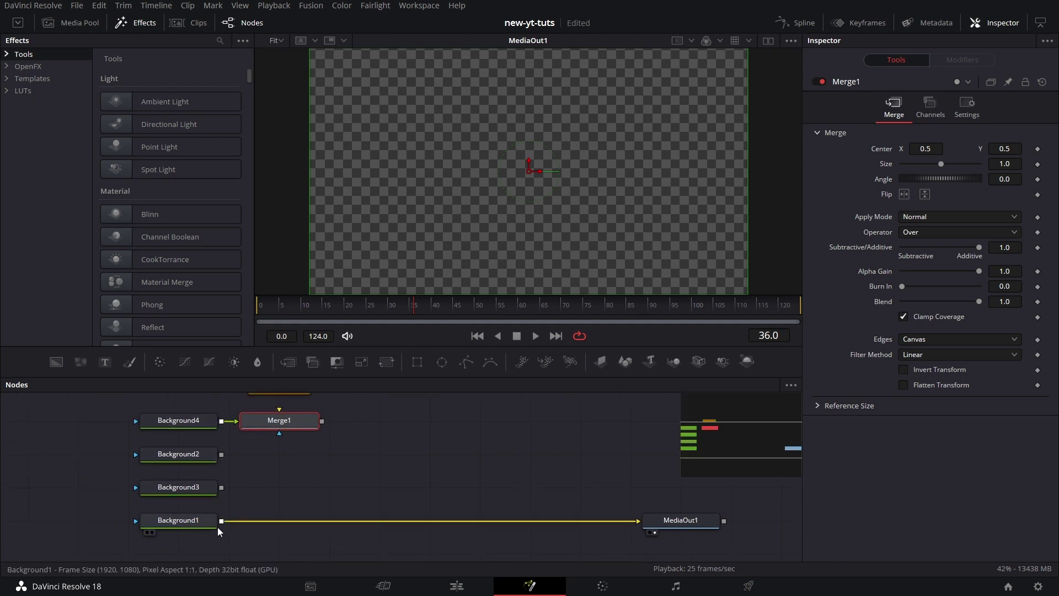
left_click_drag(628, 522, 496, 525)
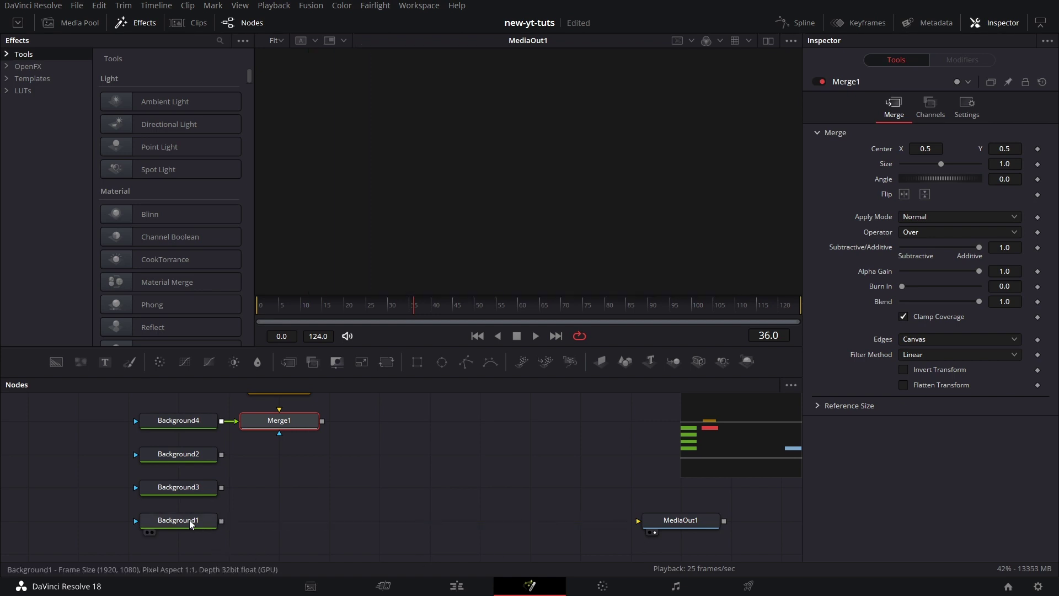
left_click_drag(190, 520, 280, 415)
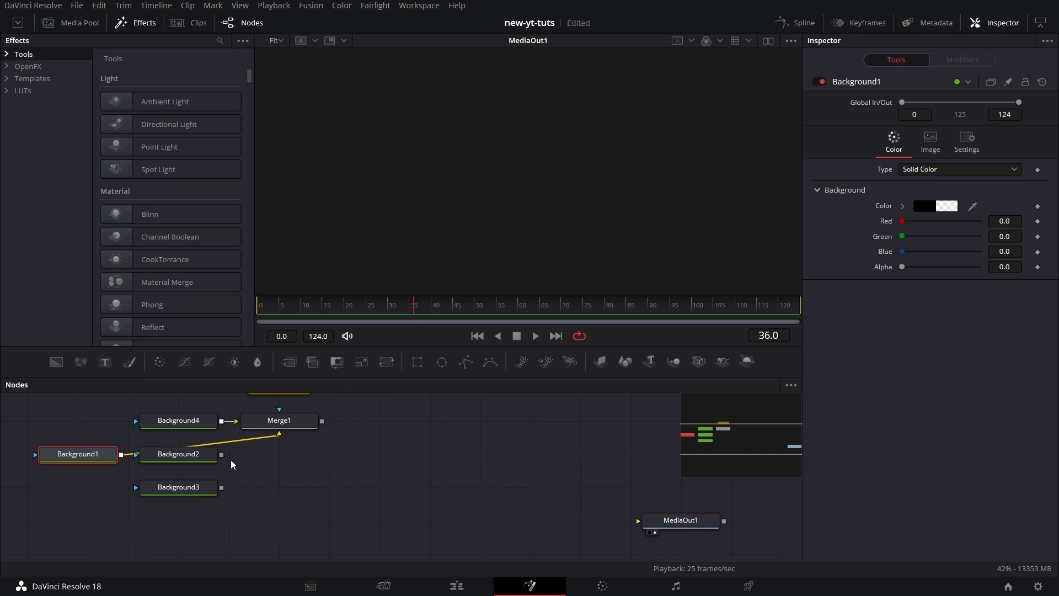
scroll(379, 468, "up", 1)
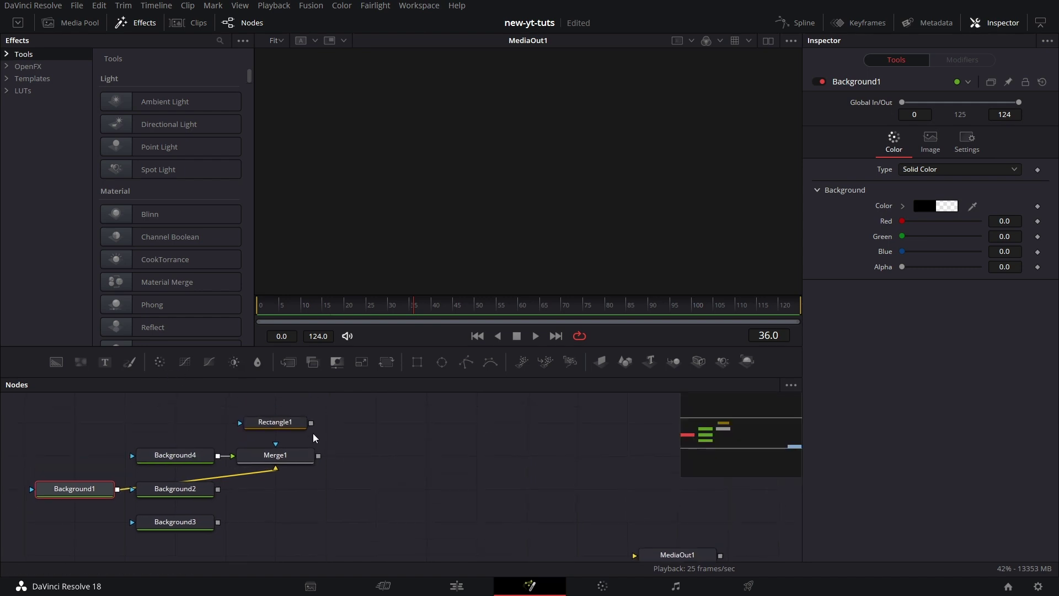
left_click_drag(312, 430, 495, 230)
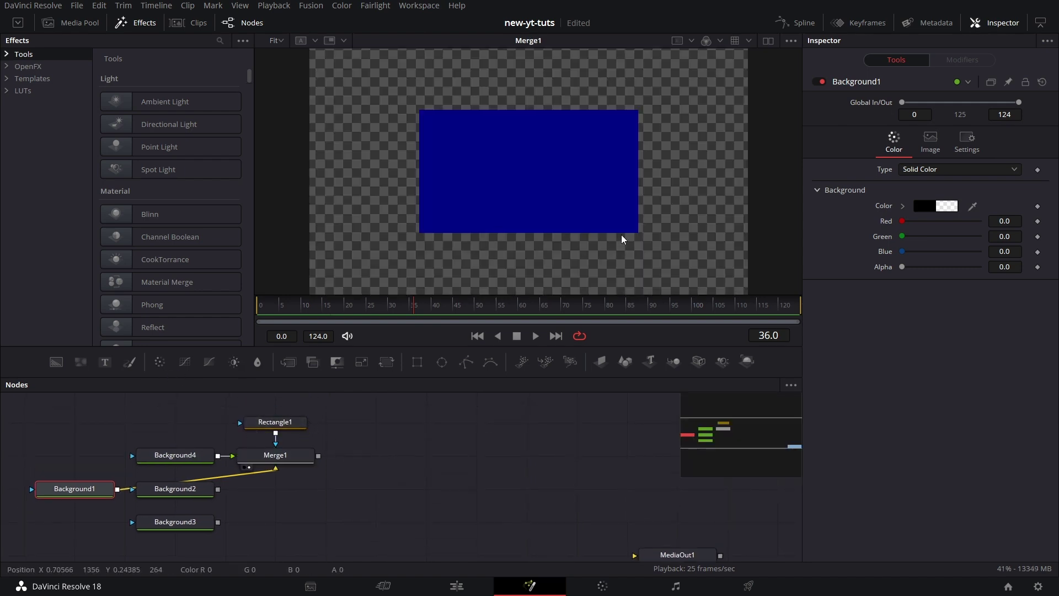
Stretch Rectangle1 to full frame height with a width of 1/3
left_click(275, 422)
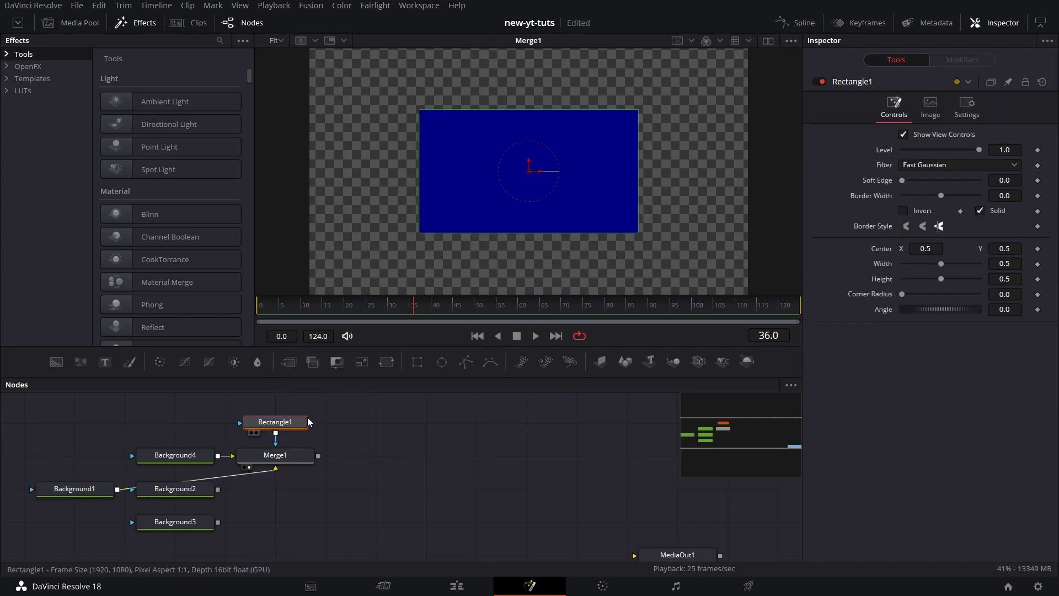
left_click_drag(941, 279, 1044, 327)
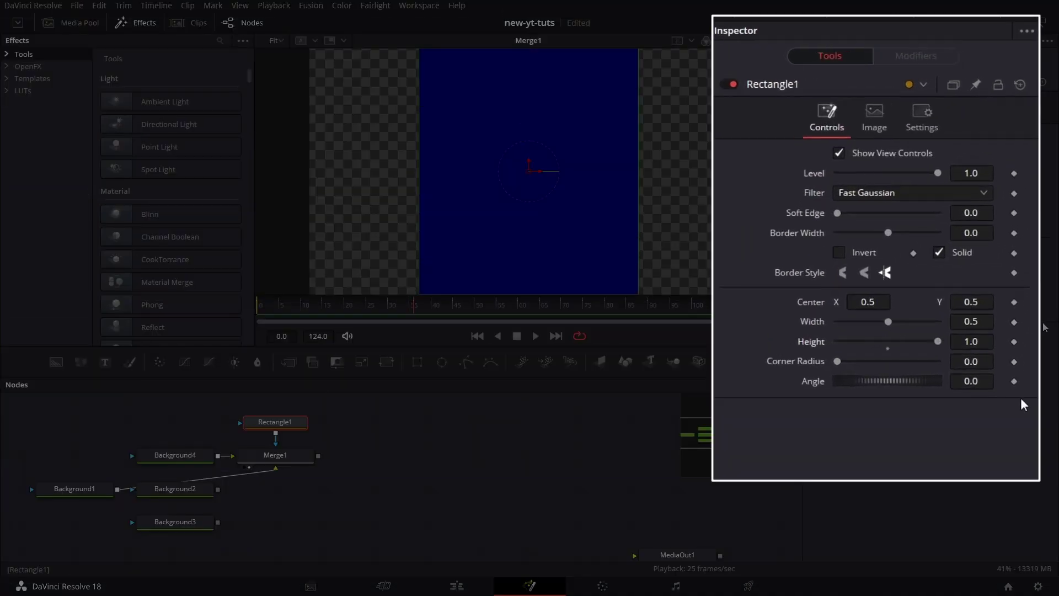
left_click(983, 320)
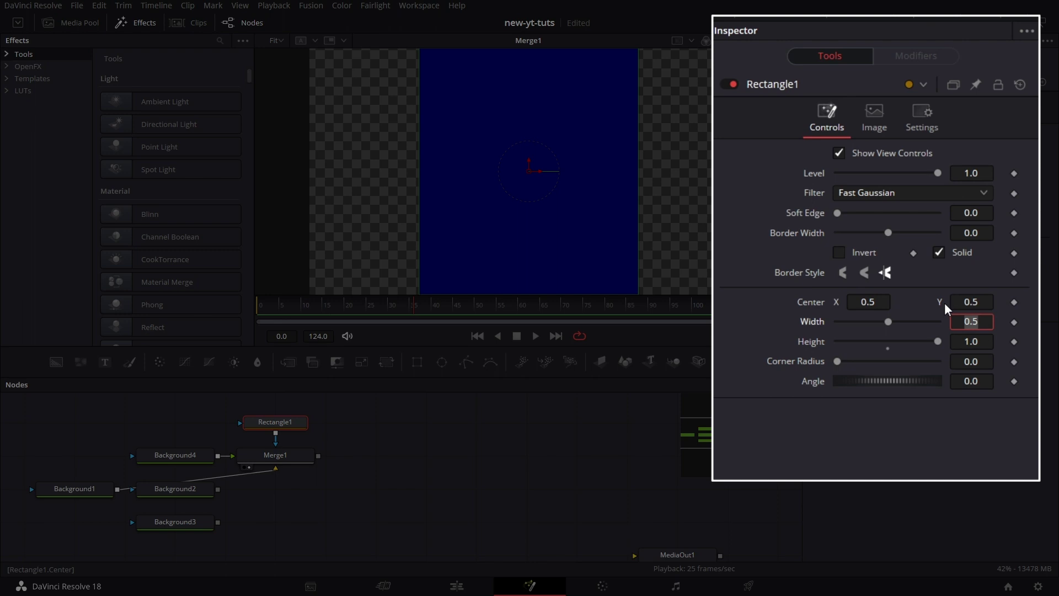
type("1/3")
key("Tab")
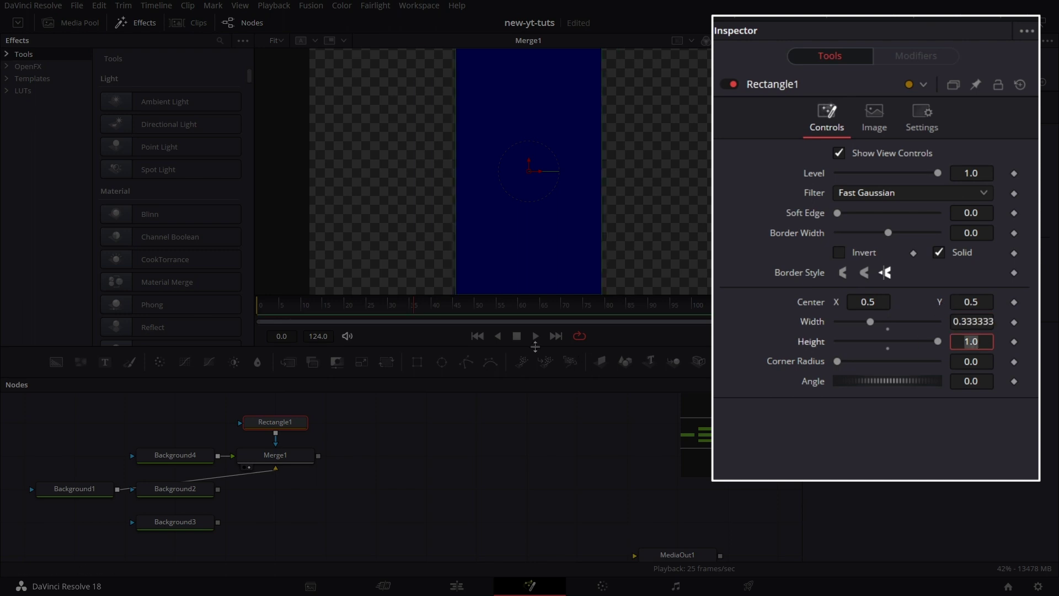
Move the blue rectangle left by setting its centre X to 0.167
left_click_drag(868, 302, 829, 301)
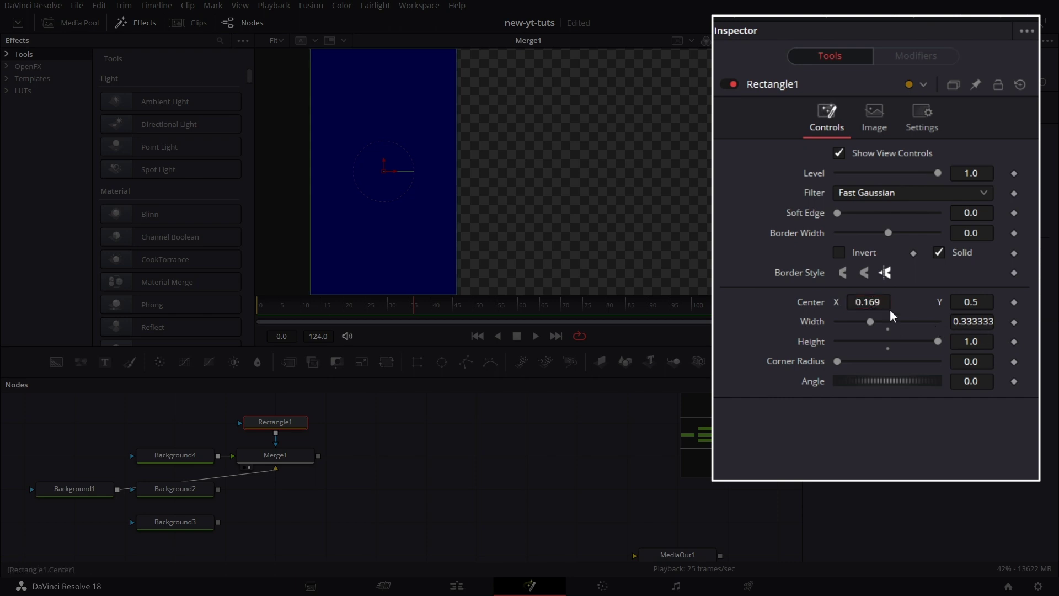
left_click(887, 301)
type("7")
key("Tab")
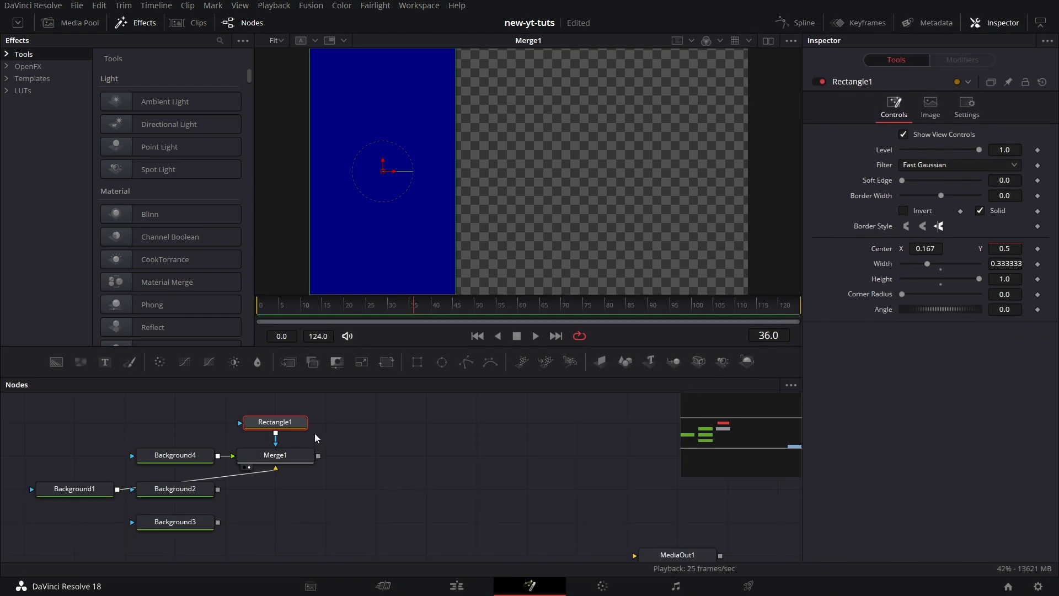
Duplicate Rectangle1 by copying and pasting it as Rectangle1_1
scroll(463, 464, "down", 2)
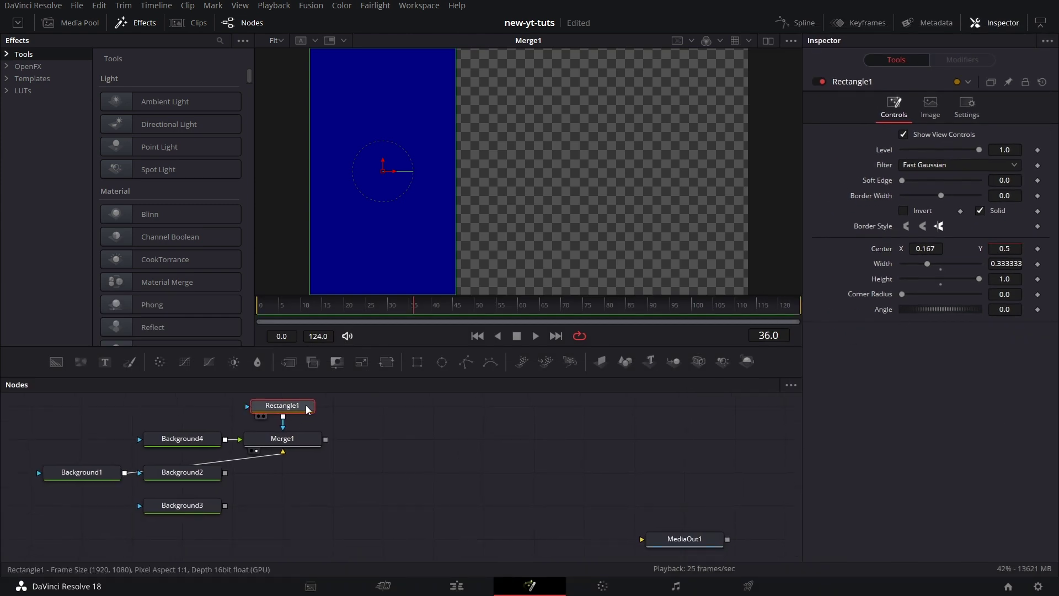
right_click(299, 406)
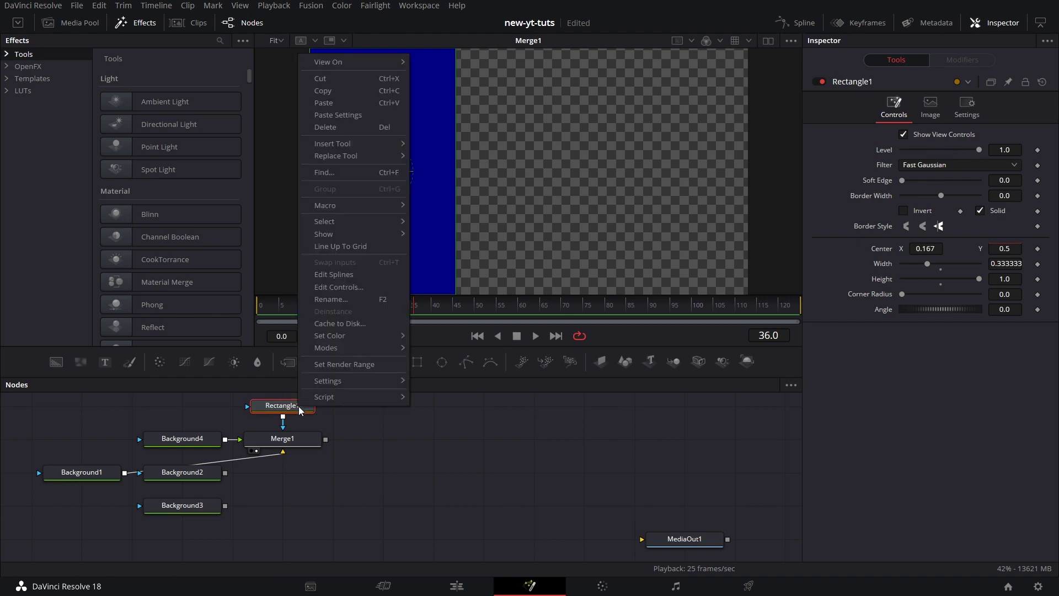
left_click(346, 91)
left_click(366, 475)
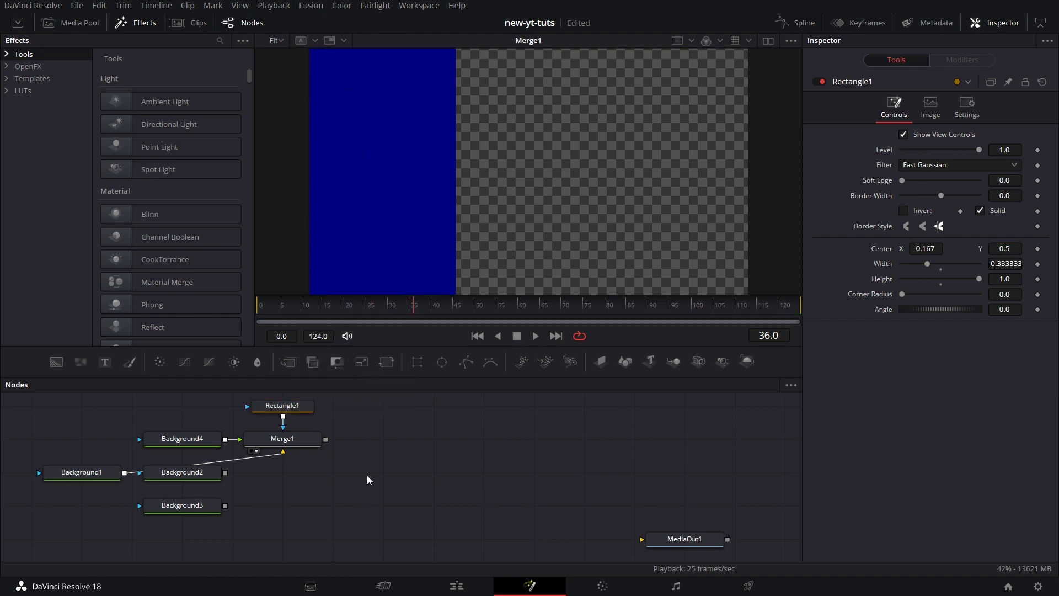
right_click(366, 475)
left_click(438, 455)
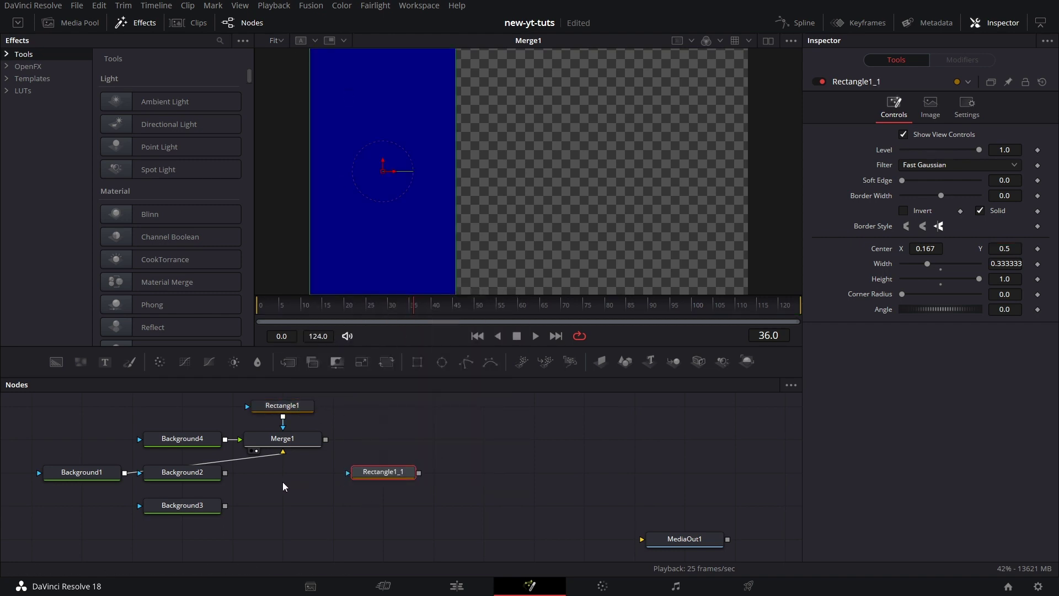
Add Merge2 with a red background input and Rectangle1_1 as its mask
left_click_drag(286, 359, 282, 461)
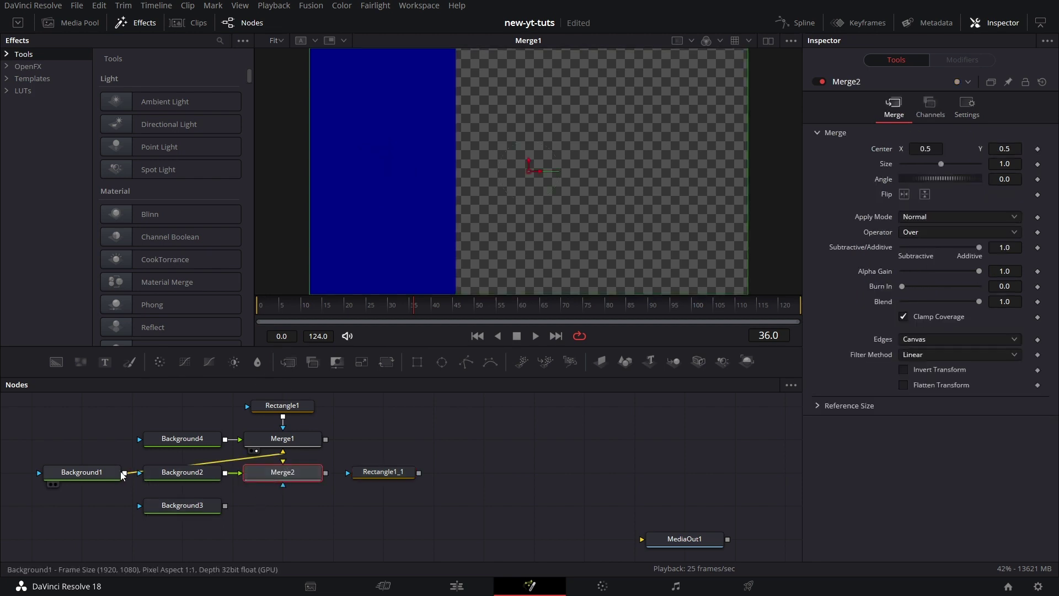
left_click_drag(123, 475, 283, 461)
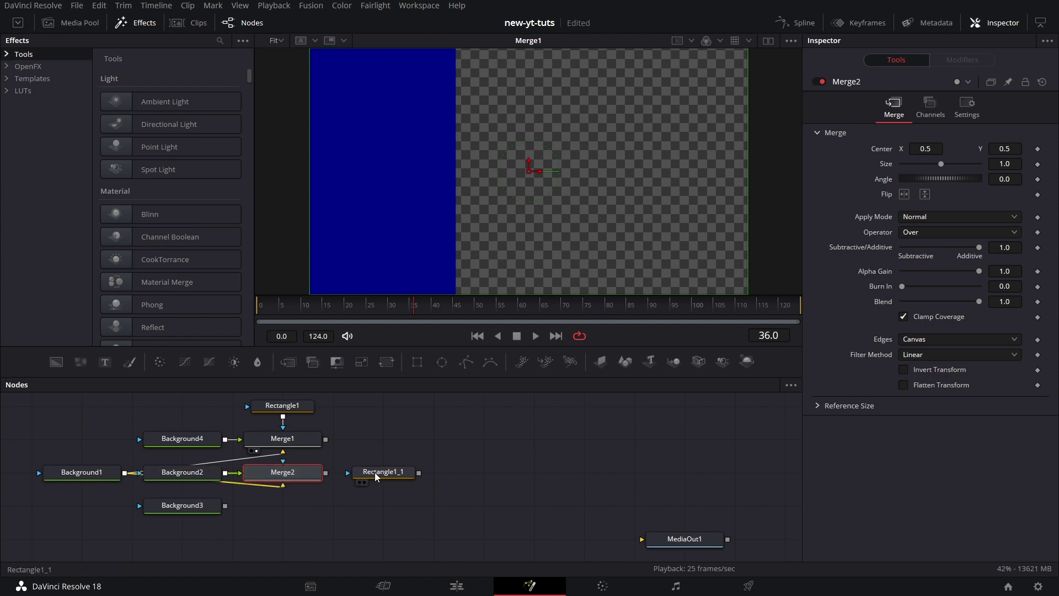
left_click_drag(376, 477, 298, 466)
scroll(408, 441, "down", 3)
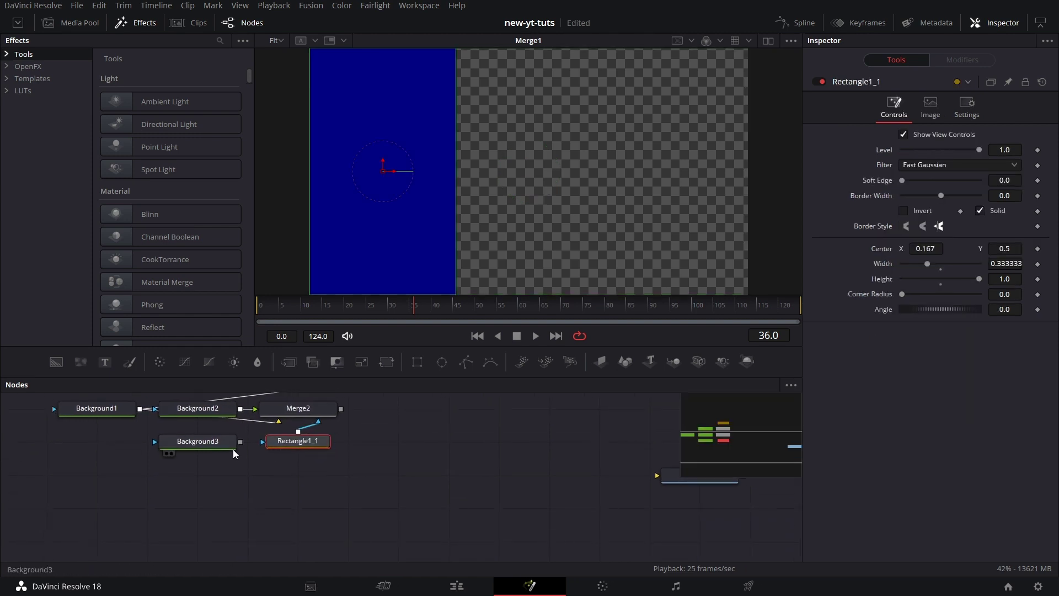
left_click_drag(233, 449, 238, 512)
scroll(312, 479, "up", 5)
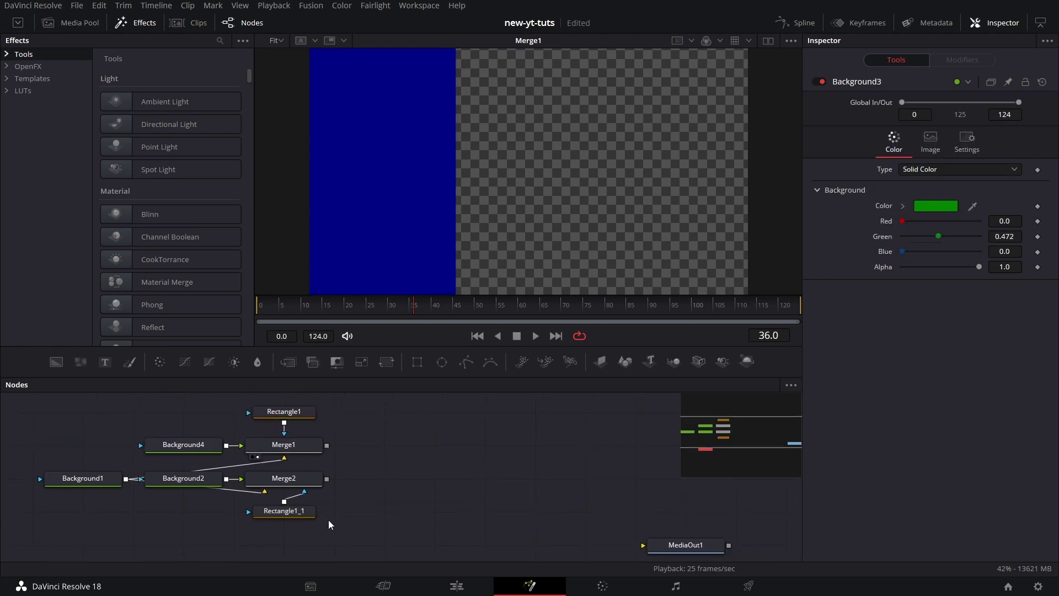
View Merge2 and slide Rectangle1_1's stripe toward the frame centre
left_click_drag(298, 480, 460, 213)
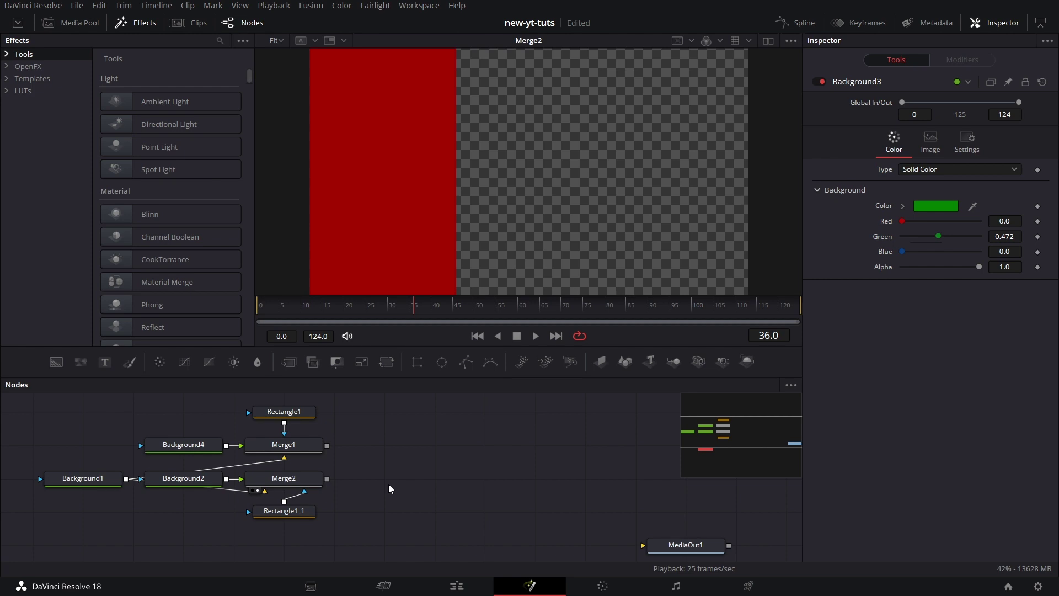
scroll(388, 484, "up", 1)
left_click(284, 523)
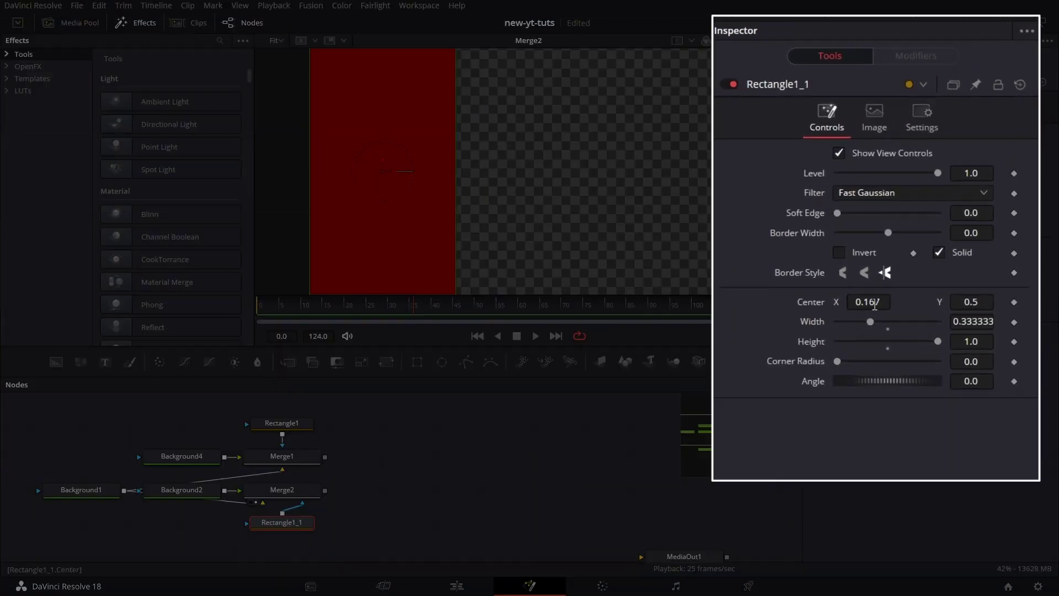
left_click_drag(874, 305, 923, 305)
Centre the red stripe at X 0.5, then add Merge3 beside Background3
type("0.5")
key("Tab")
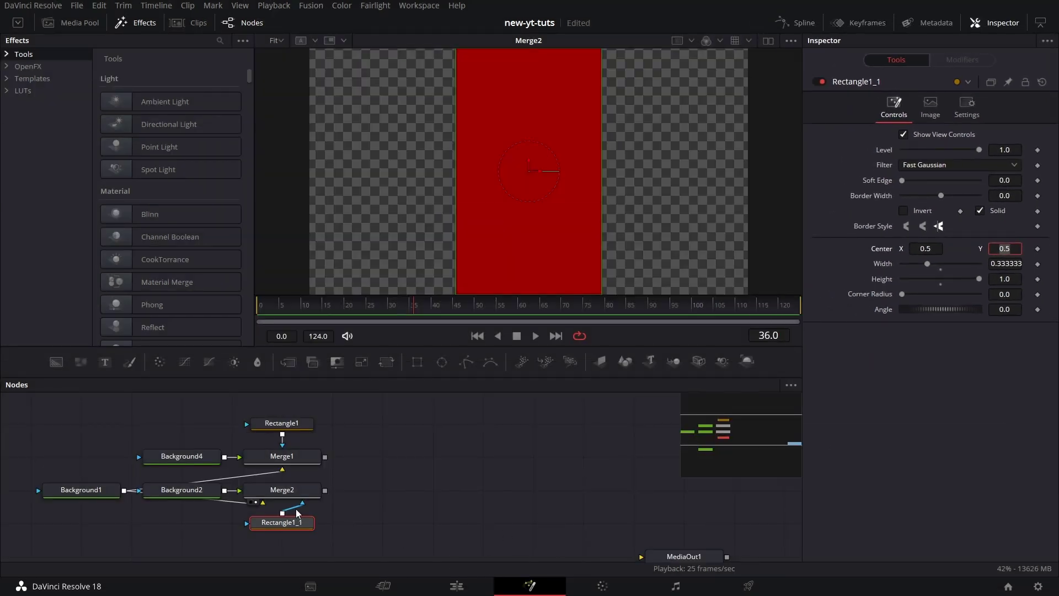
left_click_drag(386, 499, 425, 439)
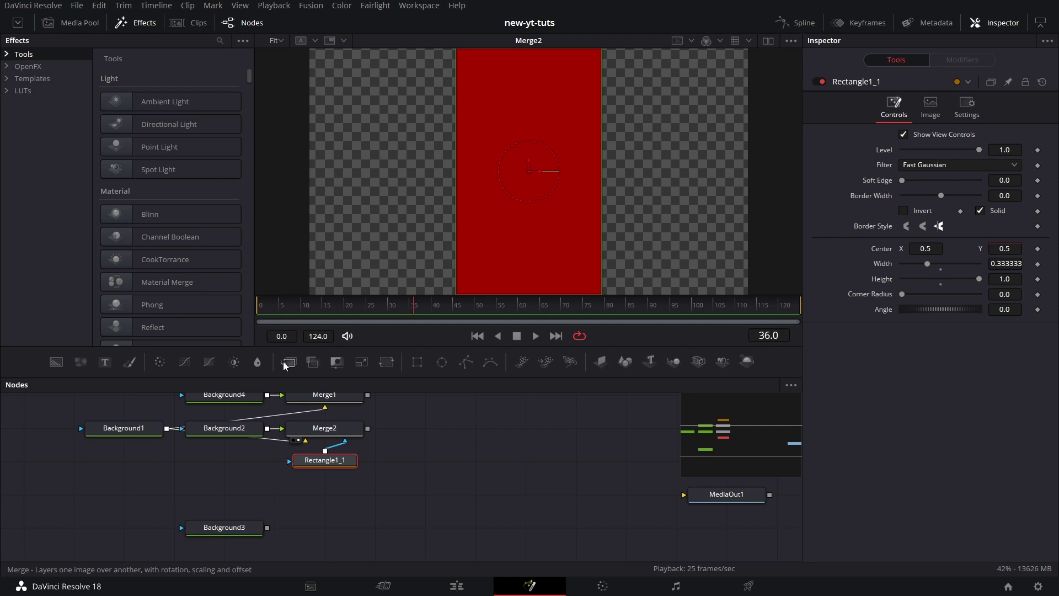
left_click_drag(286, 361, 328, 492)
left_click_drag(210, 526, 326, 483)
Paste a Rectangle1_1_1 copy as Merge3's mask and connect Background1 as its background
right_click(342, 462)
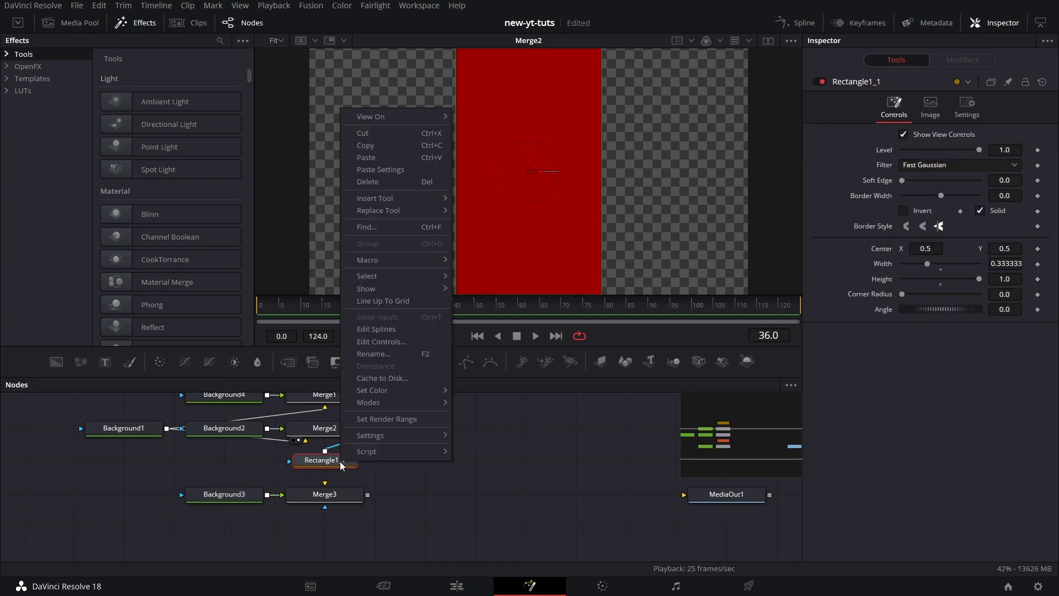
left_click(395, 145)
right_click(439, 495)
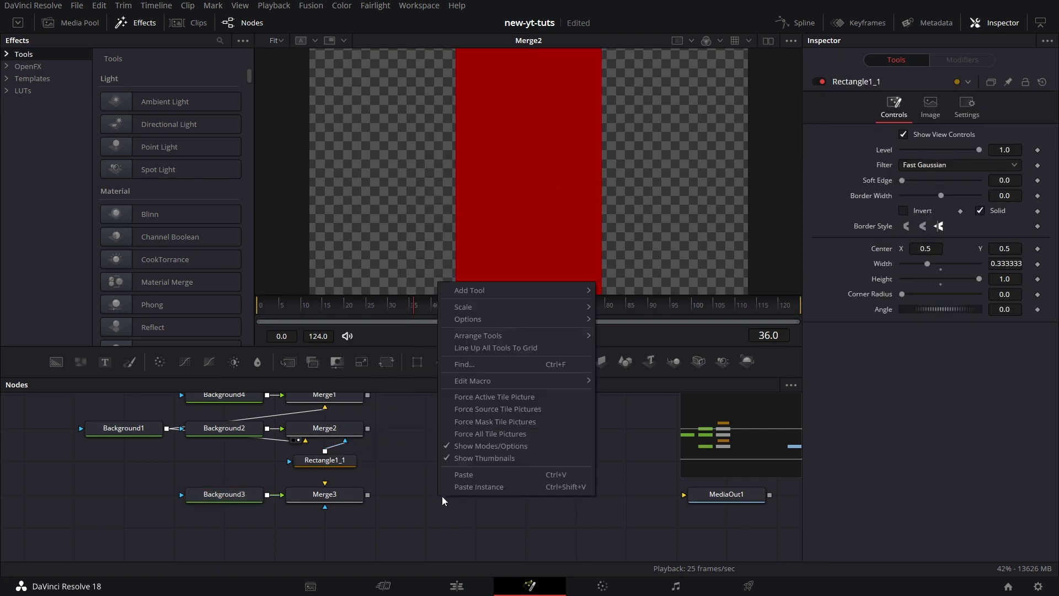
left_click(475, 475)
left_click_drag(419, 495, 324, 507)
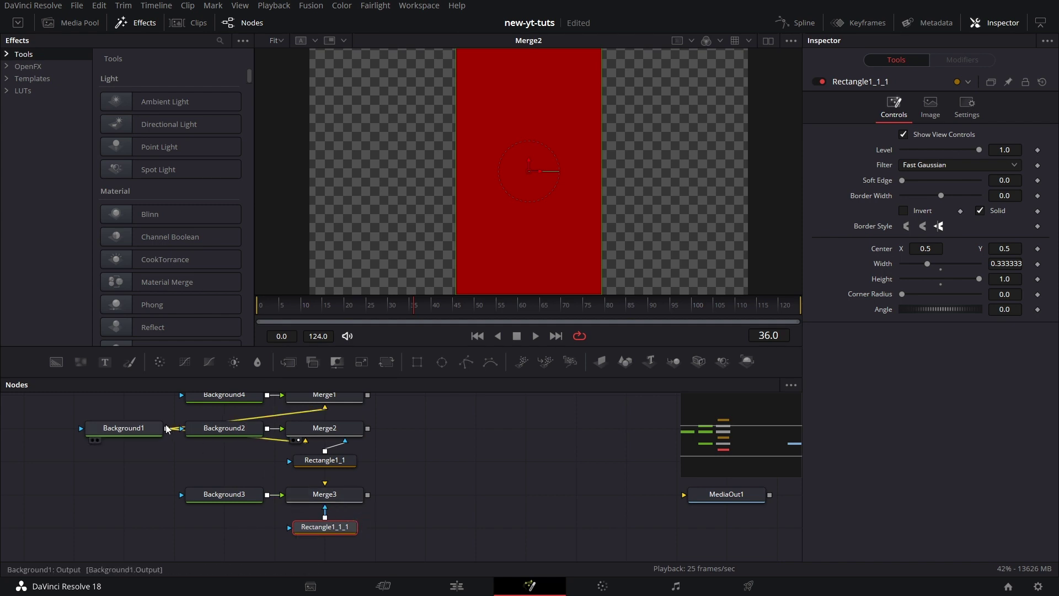
left_click_drag(167, 428, 519, 243)
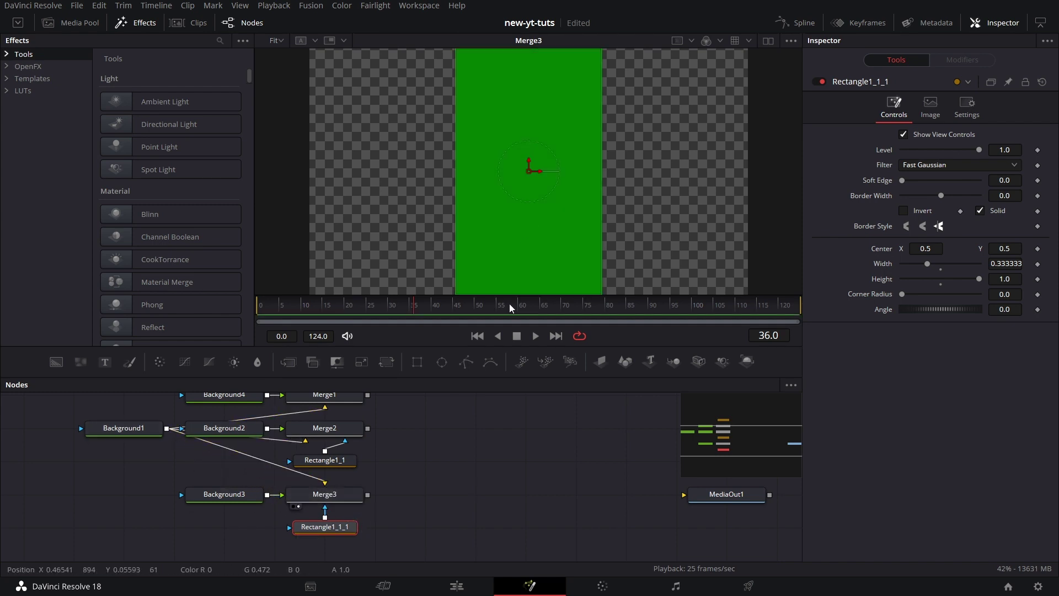
Set Rectangle1_1_1's centre X to 0.833, placing the green stripe on the right third
left_click(343, 495)
left_click(330, 527)
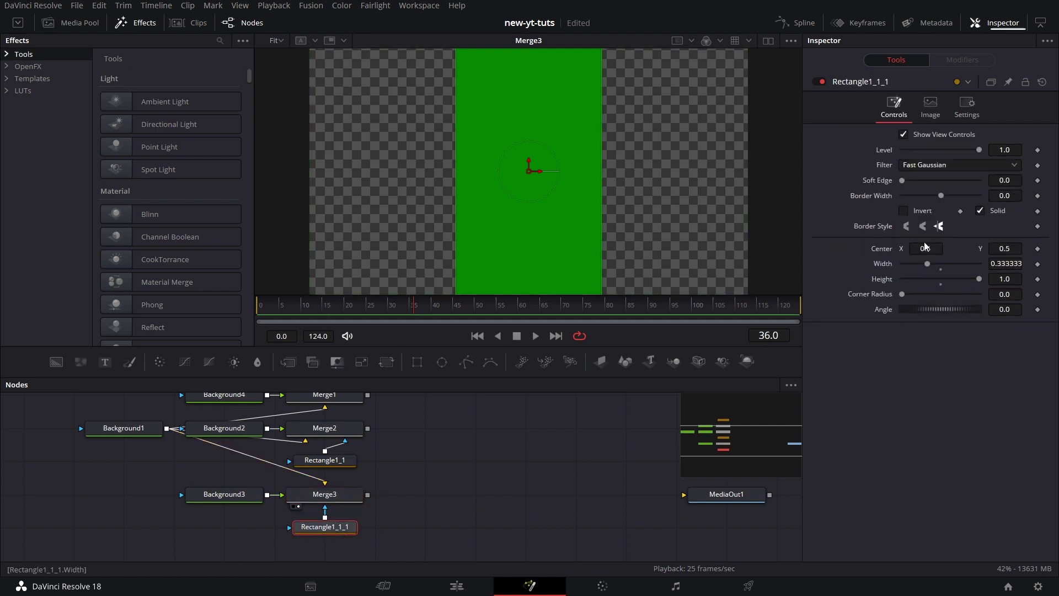
left_click(882, 302)
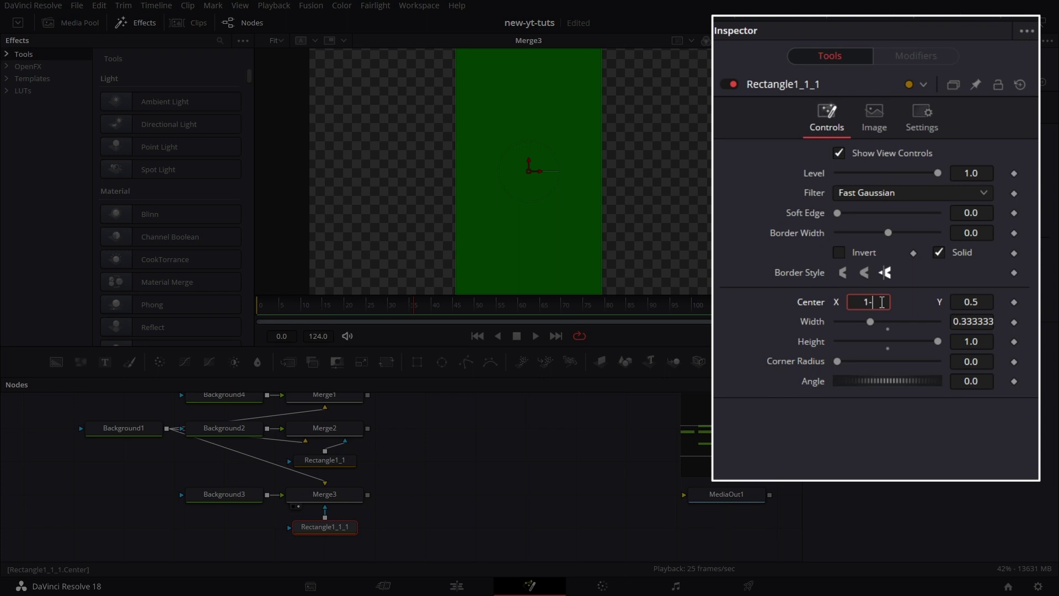
key("Tab")
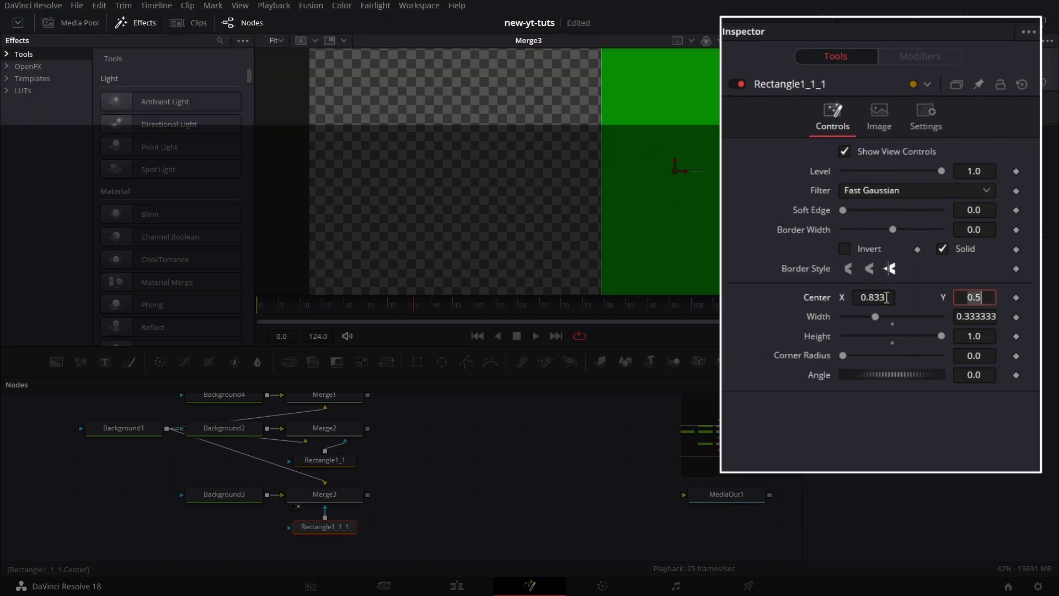
key("Return")
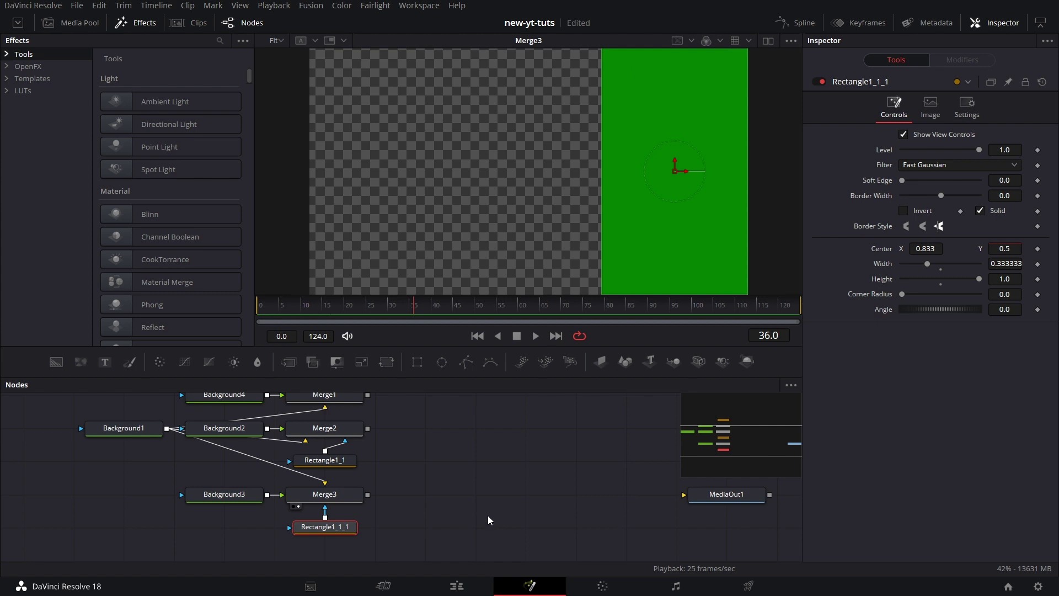
Add Merge4 combining the outputs of Merge1 and Merge2
left_click(488, 516)
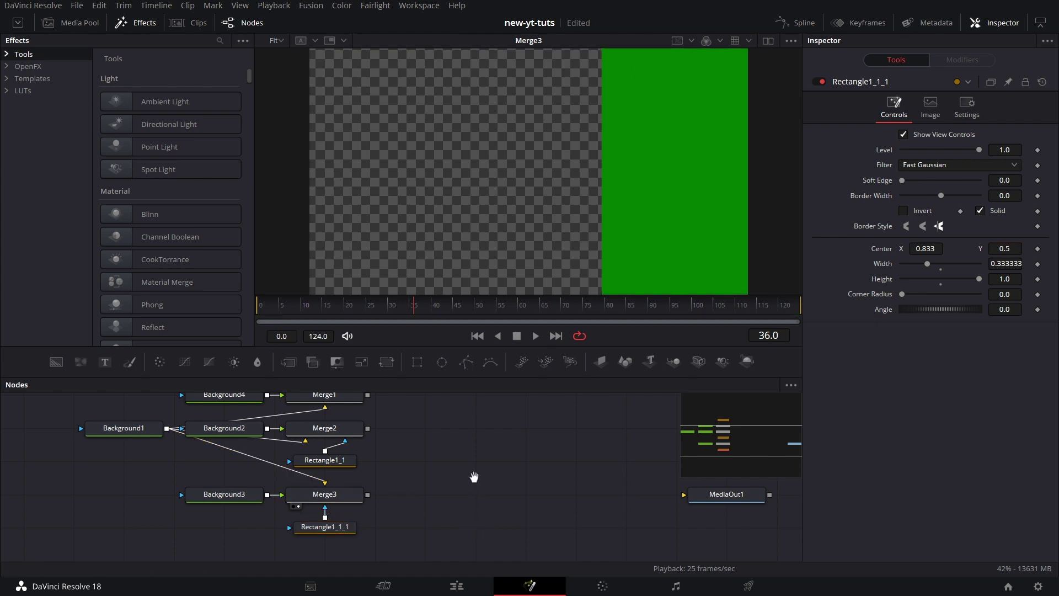
left_click_drag(474, 478, 468, 522)
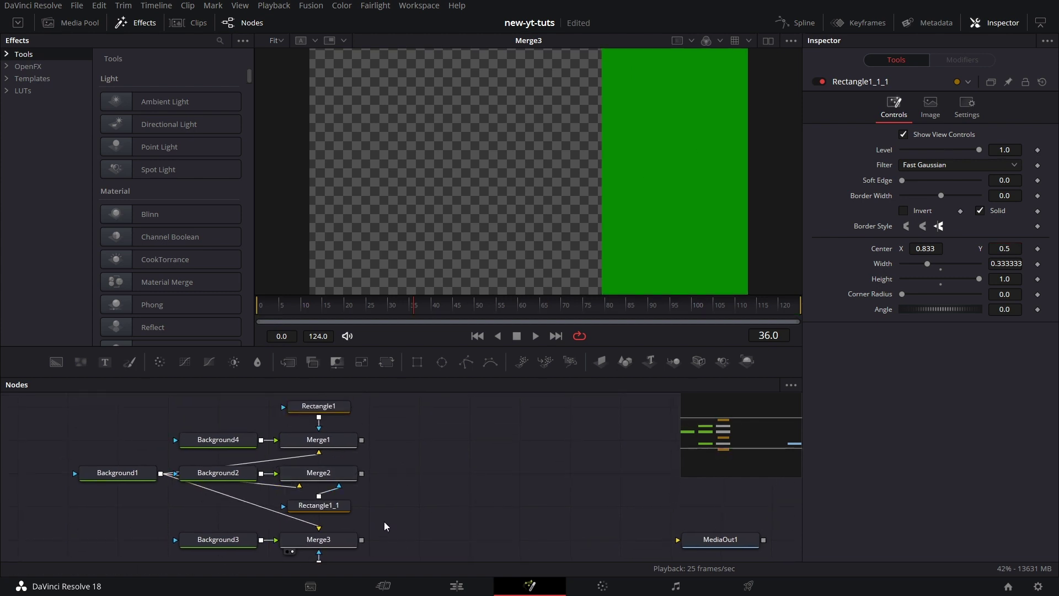
left_click_drag(287, 361, 415, 461)
left_click_drag(362, 440, 417, 472)
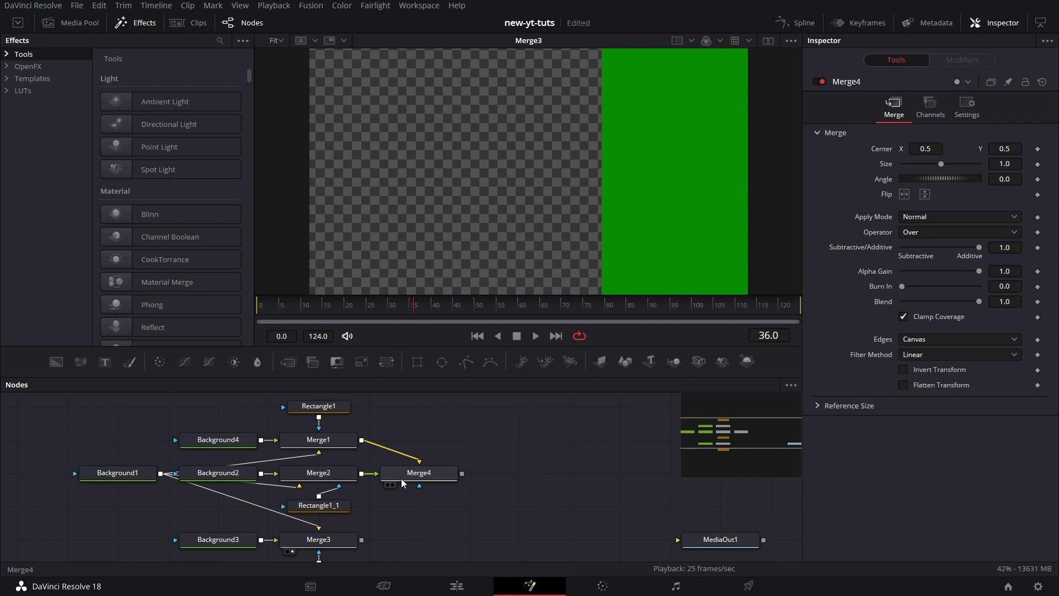
left_click_drag(362, 473, 420, 473)
Add Merge5 fed by Merge4 and show it in the viewer
scroll(547, 519, "down", 2)
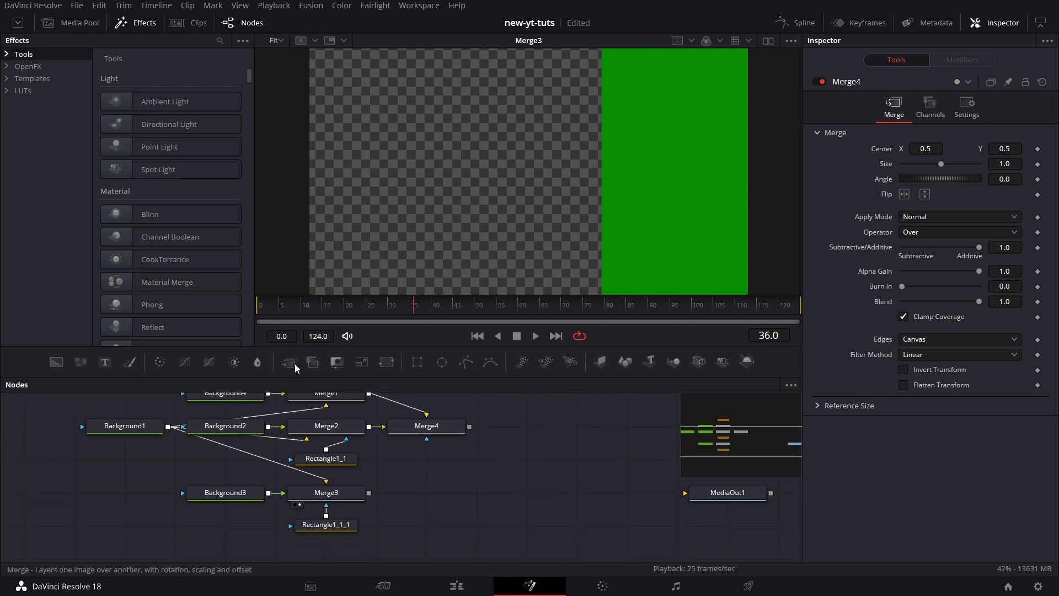
left_click_drag(294, 363, 426, 492)
left_click_drag(469, 427, 514, 220)
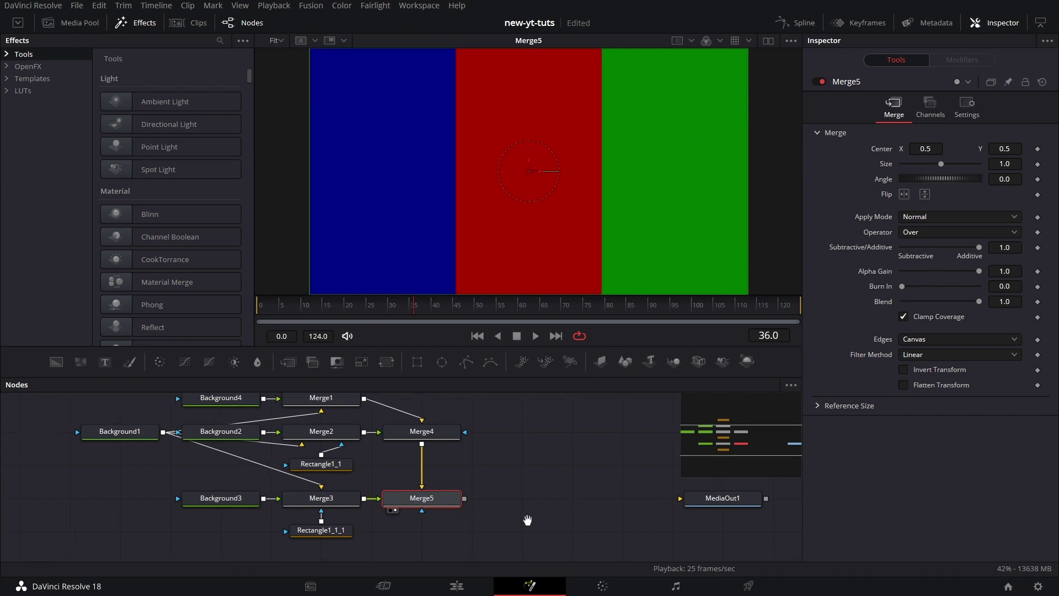
Make room in the graph and add Transform1 after Merge5, shown in the viewer
left_click_drag(525, 516, 437, 524)
left_click_drag(607, 510, 659, 508)
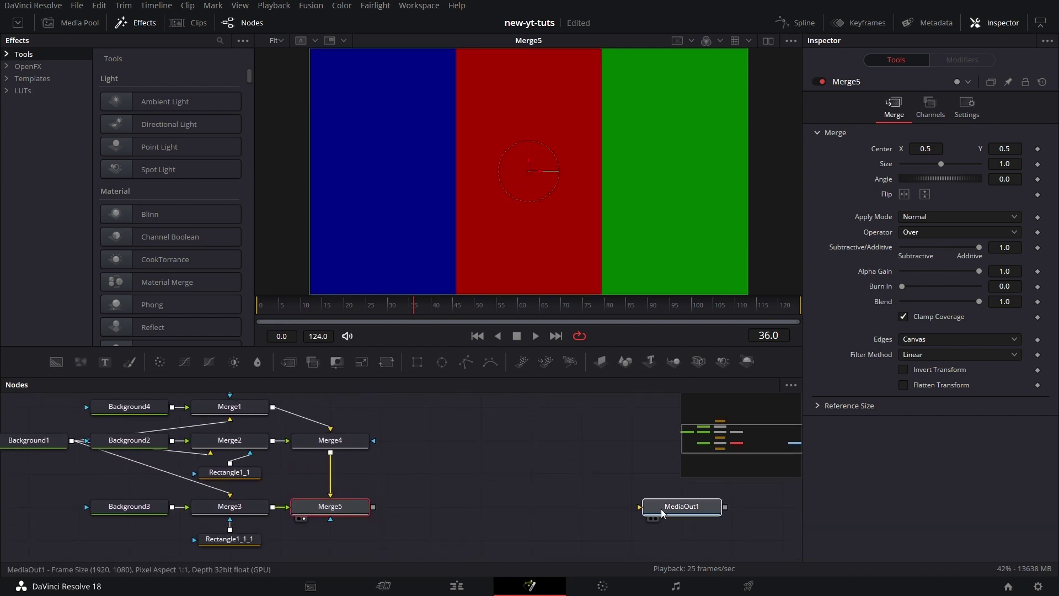
left_click(327, 505)
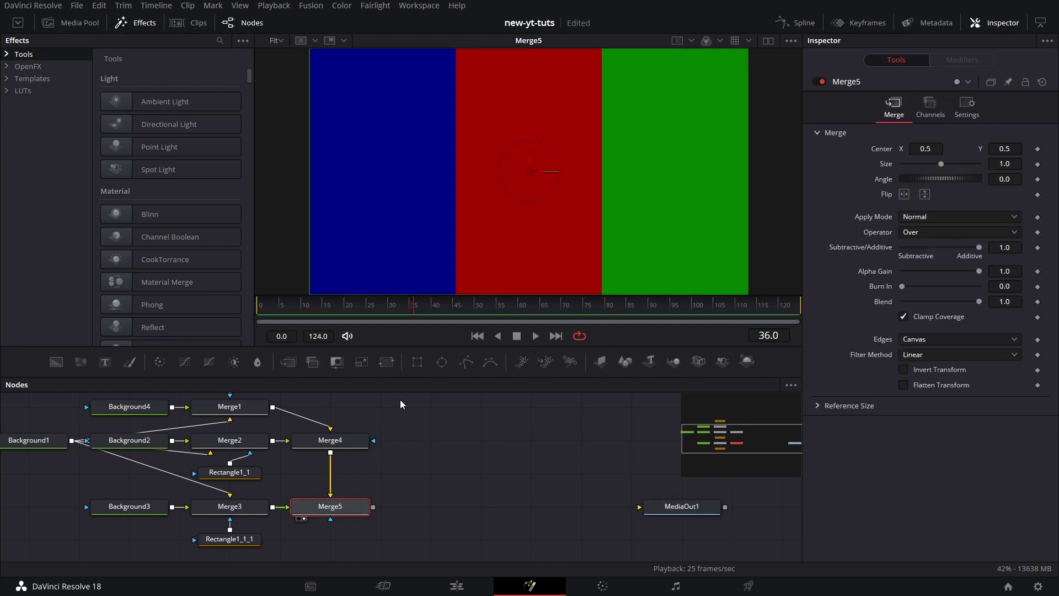
left_click(388, 360)
key("1")
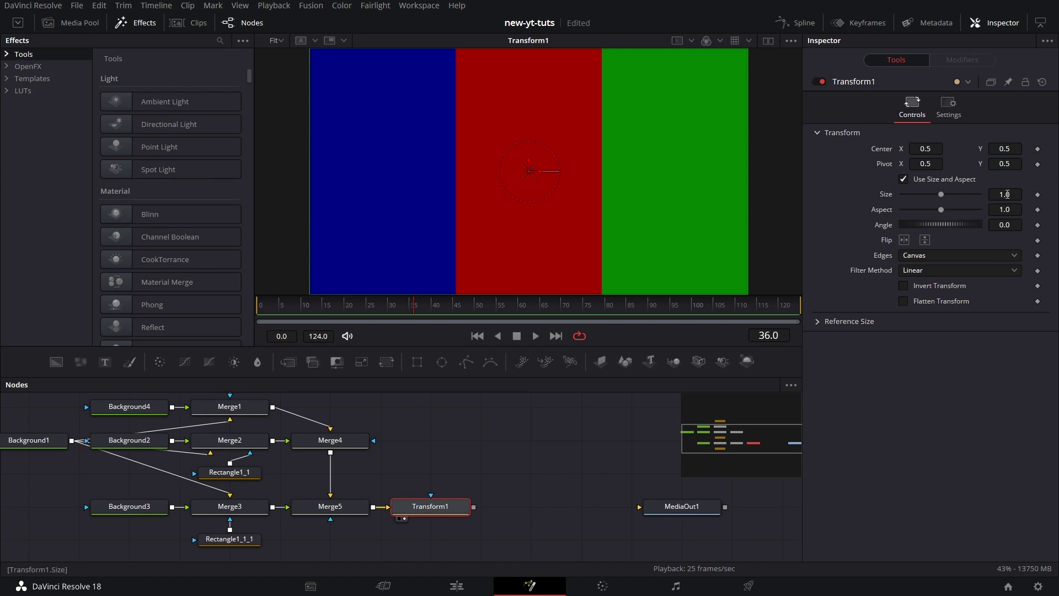
Set Transform1's size to 0.8
scroll(1007, 194, "down", 14)
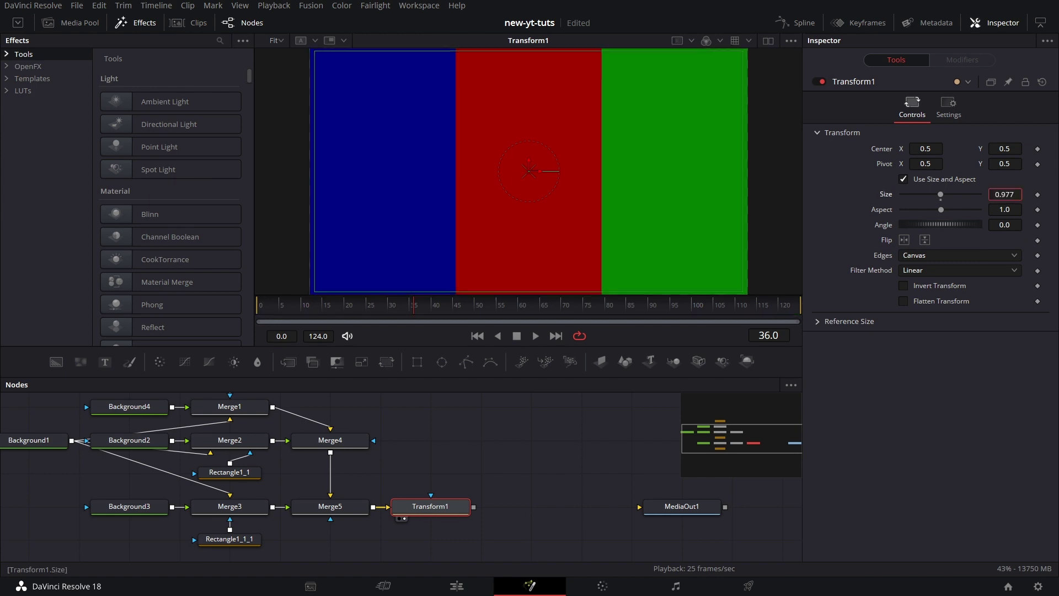
type("5")
left_click(1016, 208)
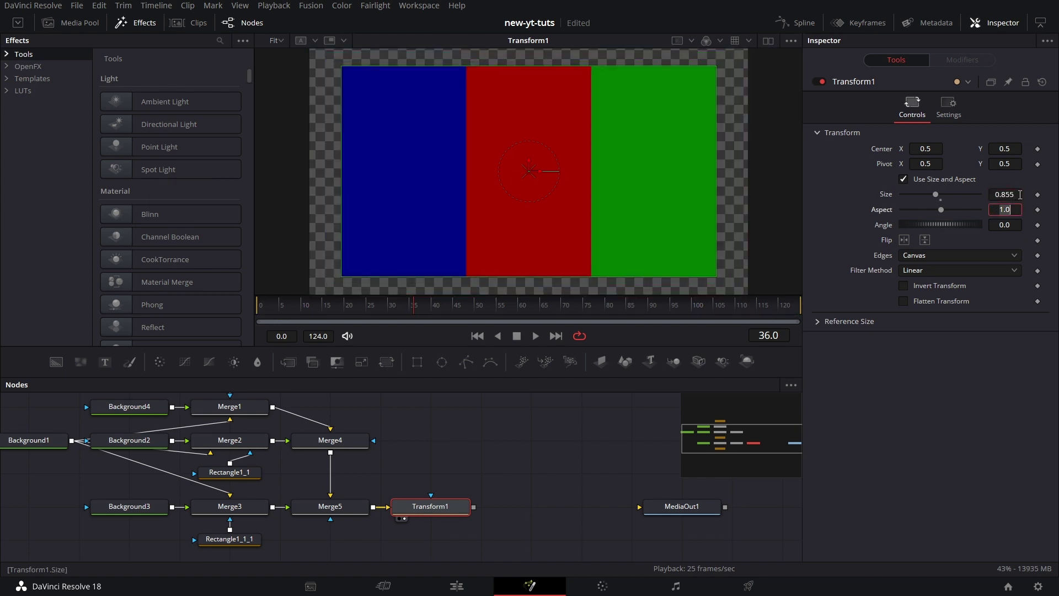
left_click(1017, 193)
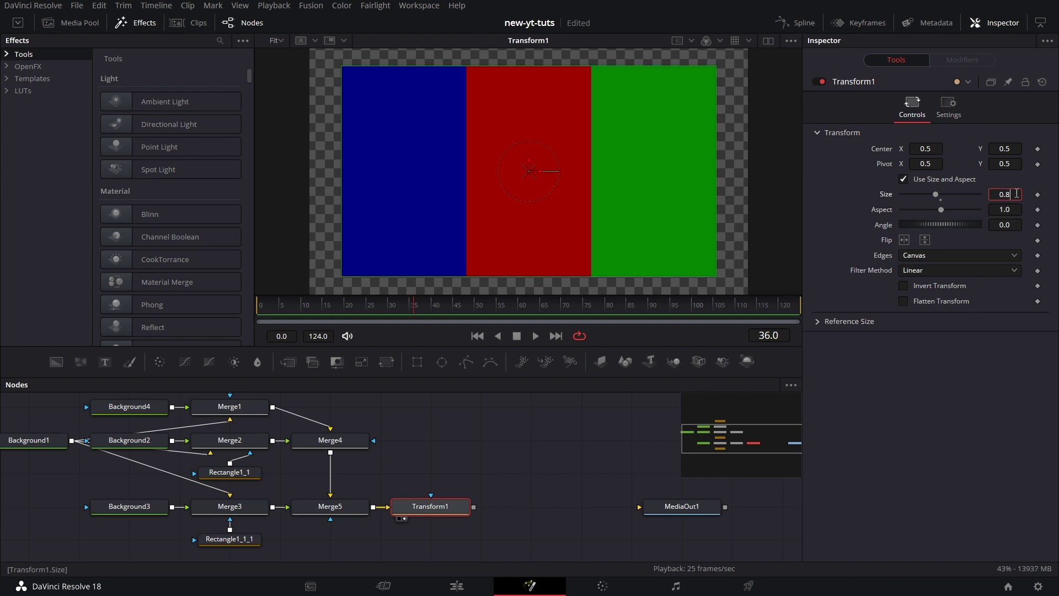
key("Tab")
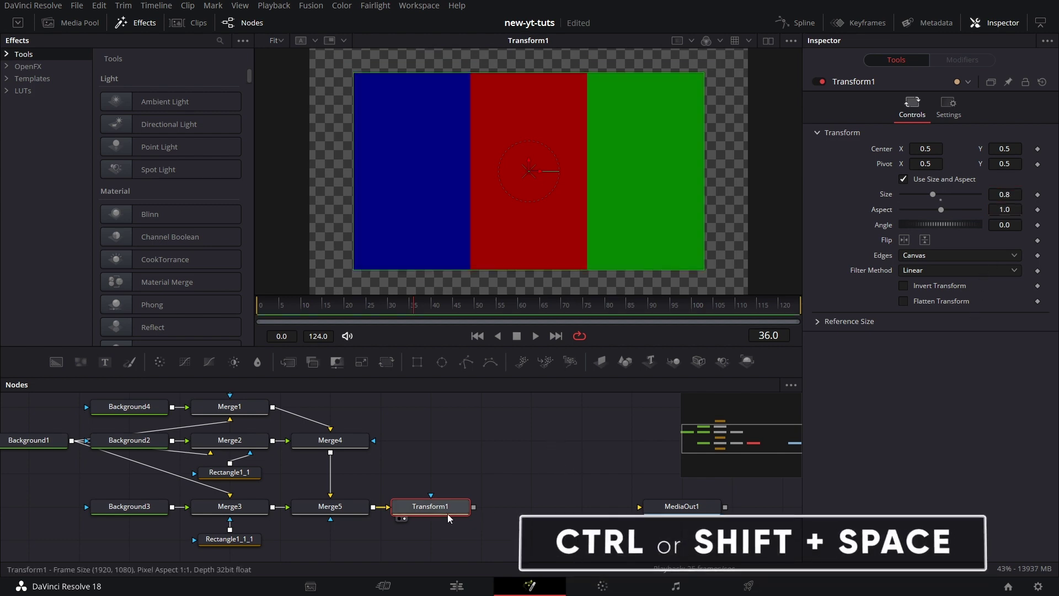
Add a Displace node after Transform1 via the tool search 'displ'
key("ctrl+space")
type("displ")
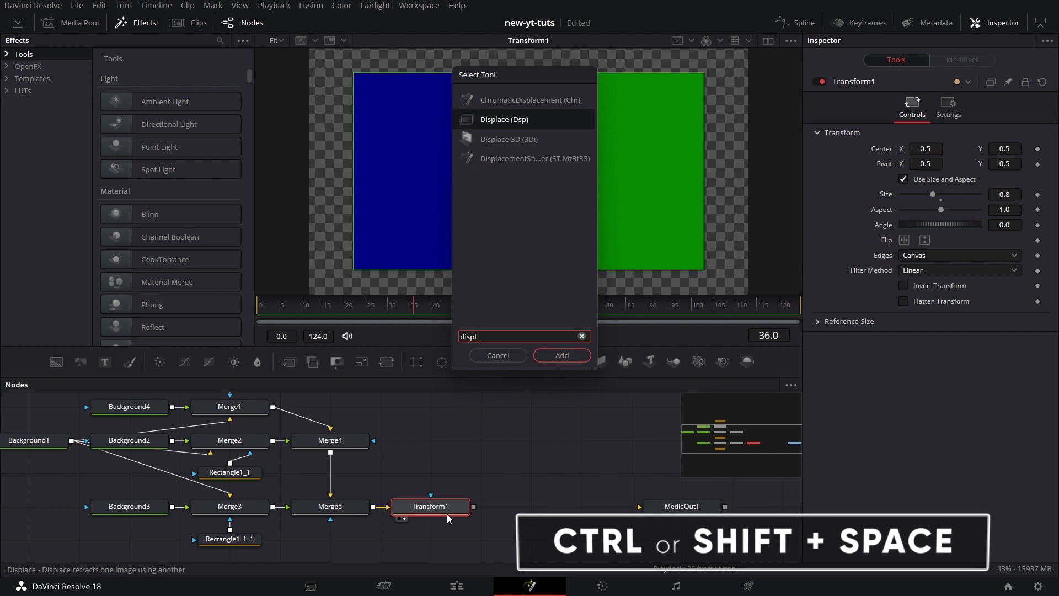
key("Return")
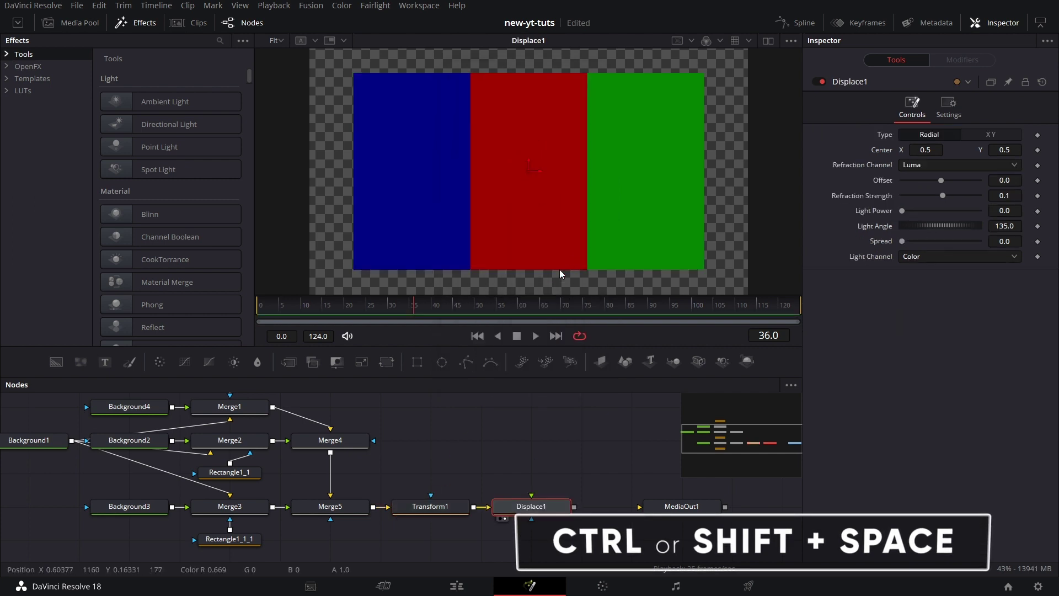
Add a FastNoise1 generator and wire it into Displace1
left_click_drag(127, 383, 513, 480)
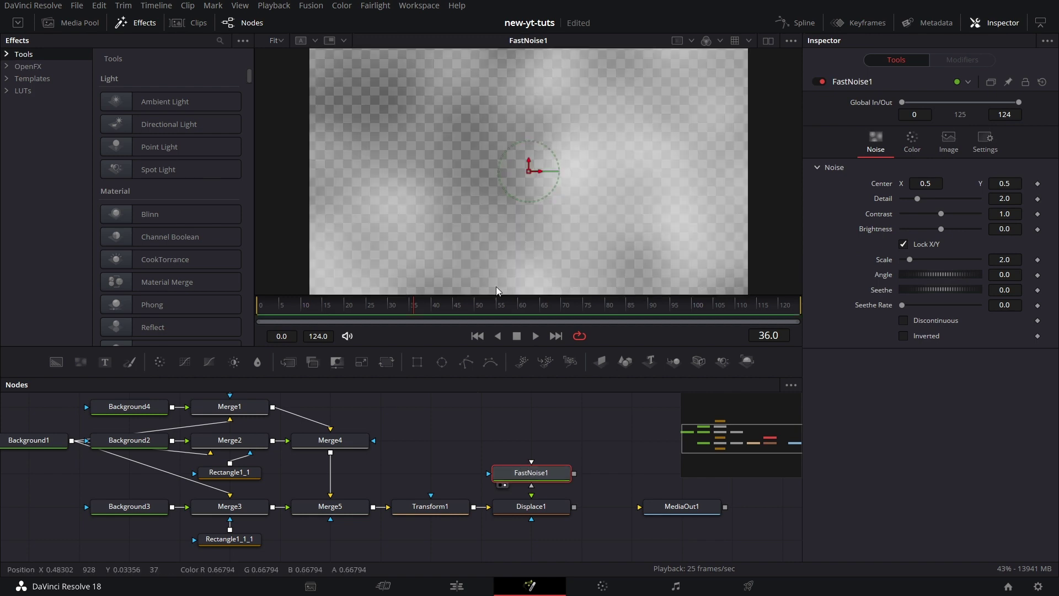
left_click(146, 23)
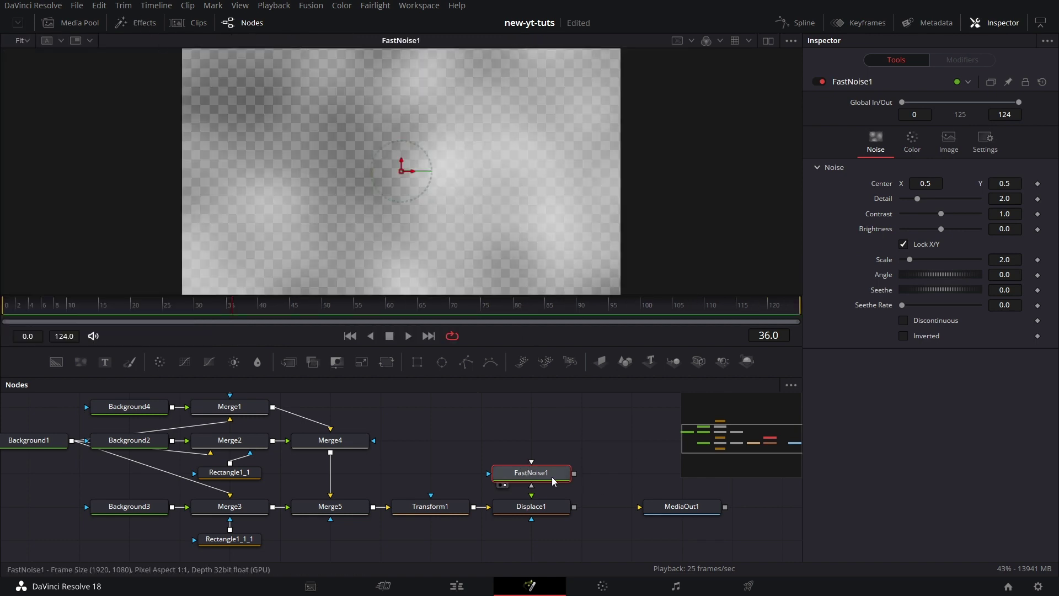
left_click_drag(574, 473, 550, 515)
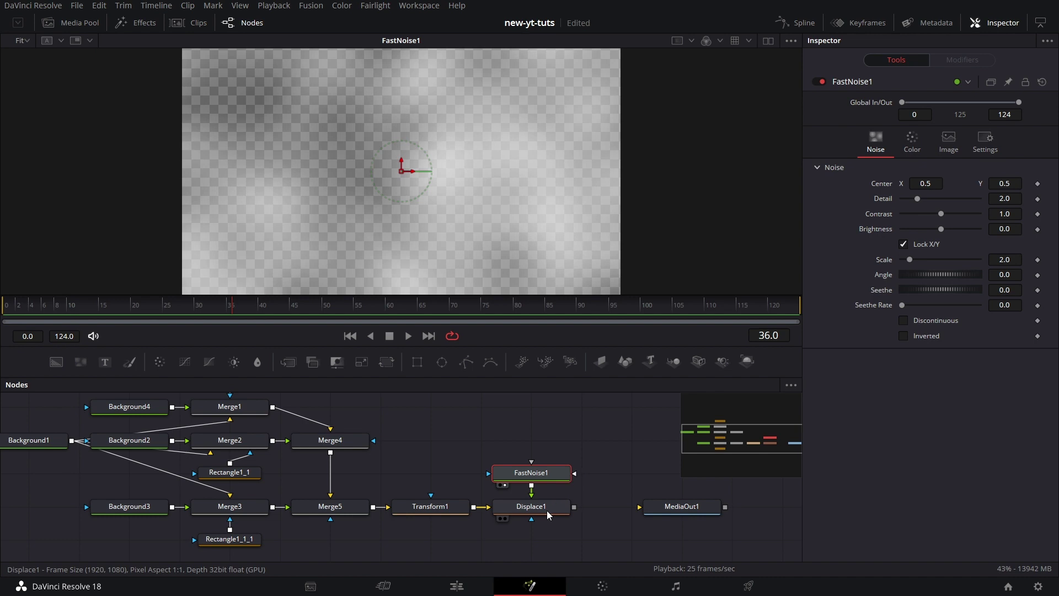
Make FastNoise1's Color 1 fully opaque and unlock the X/Y noise scale
left_click(909, 143)
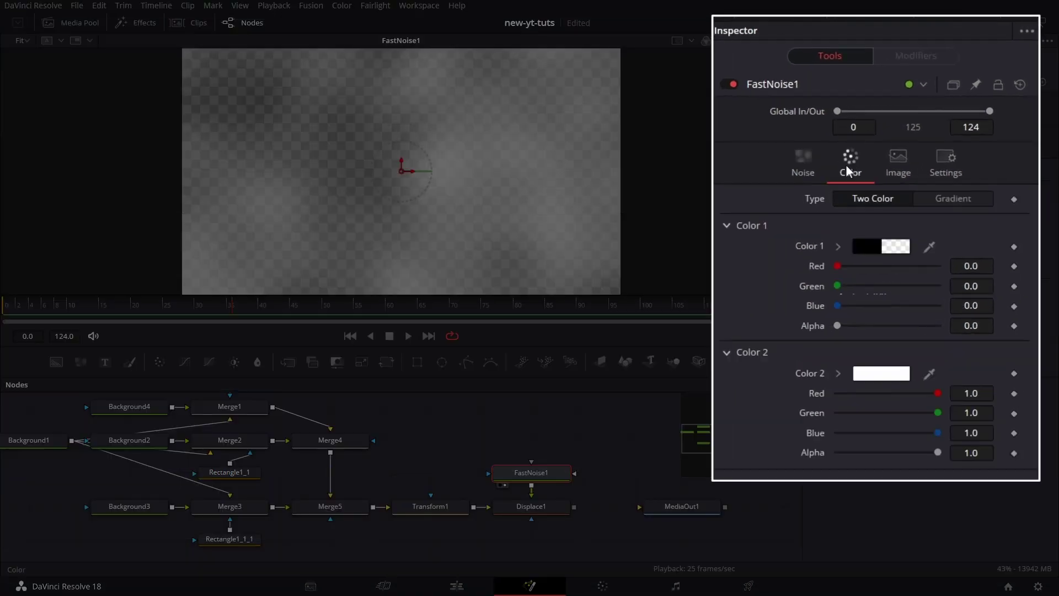
left_click_drag(837, 326, 937, 325)
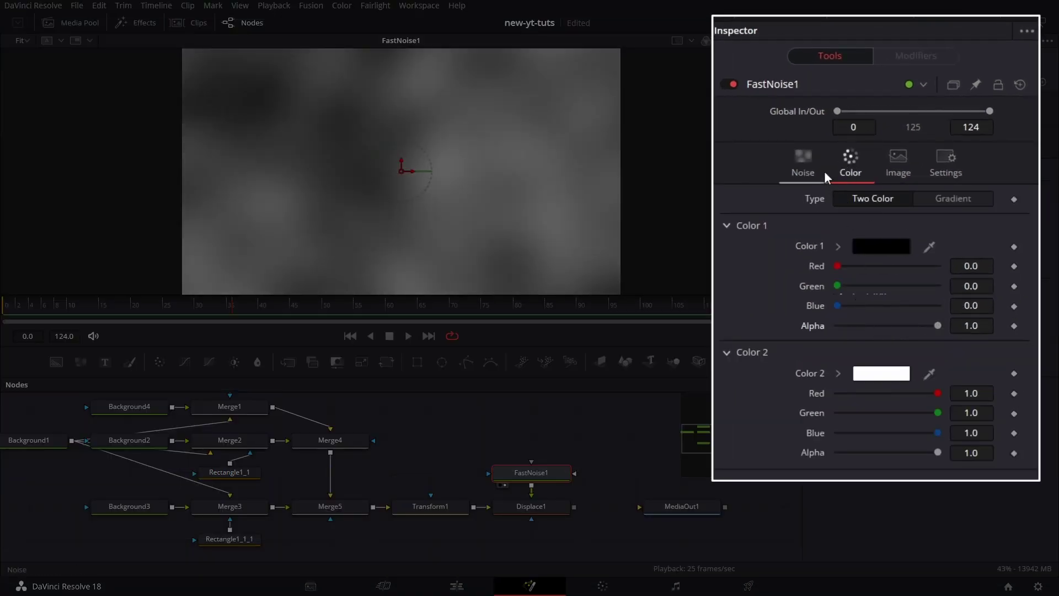
left_click(804, 159)
left_click(840, 298)
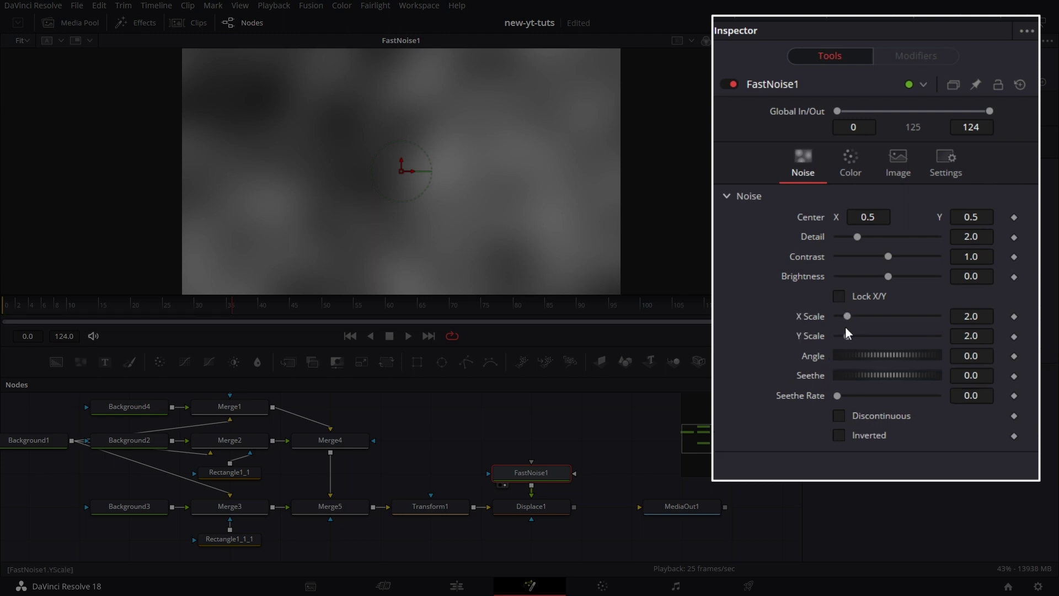
Set noise X Scale 5.2, Contrast 2.21, Y Scale 0.47 and Seethe -0.029
left_click_drag(849, 318, 865, 316)
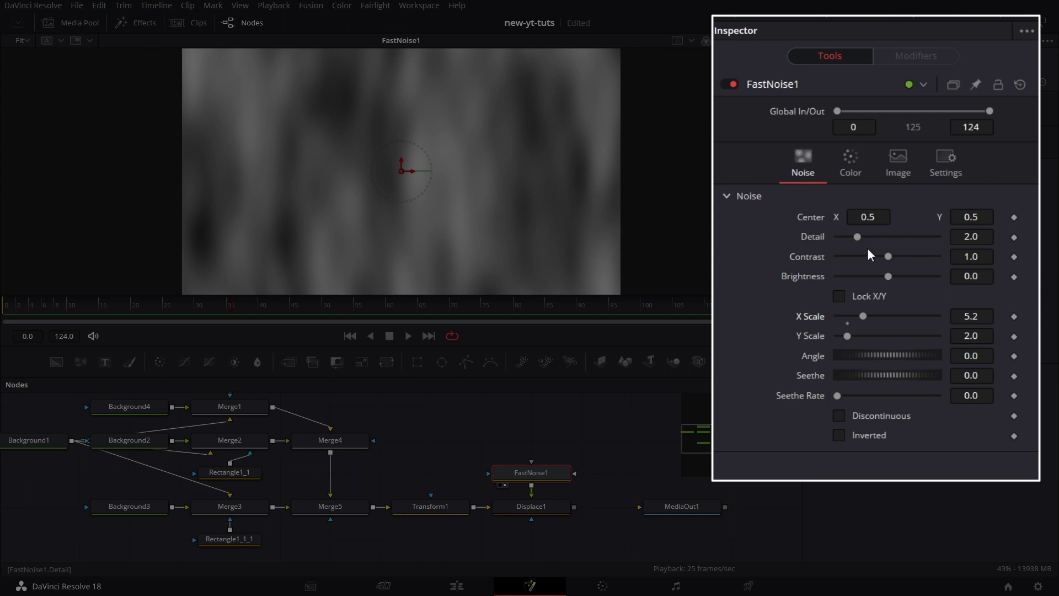
left_click_drag(888, 257, 902, 257)
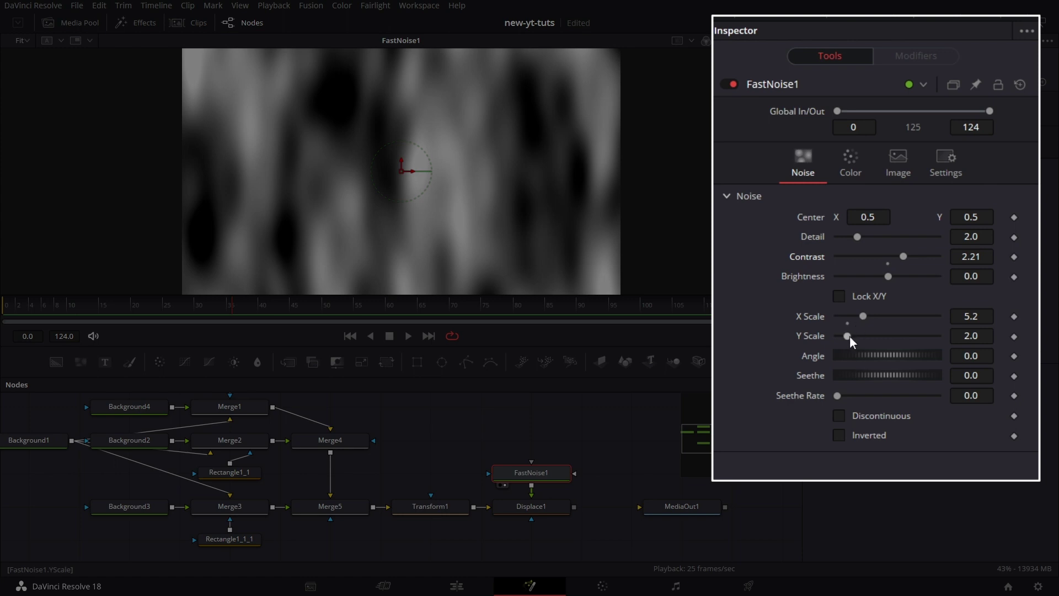
left_click_drag(849, 335, 841, 336)
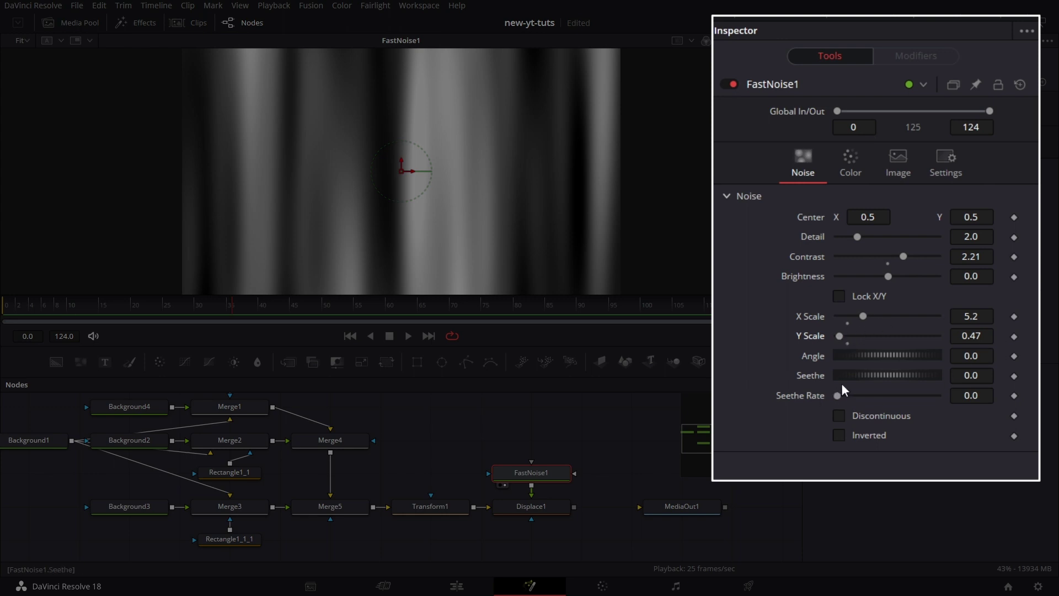
left_click_drag(857, 375, 847, 398)
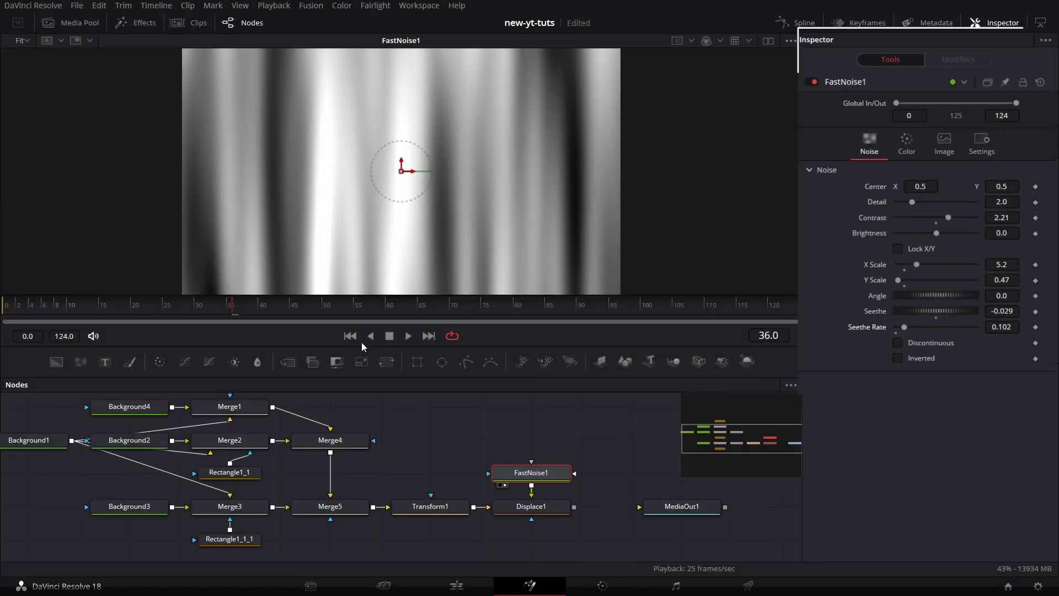
Keyframe FastNoise1's Center at frame 0, then set Center X to about 1.0 at the last frame
left_click(408, 336)
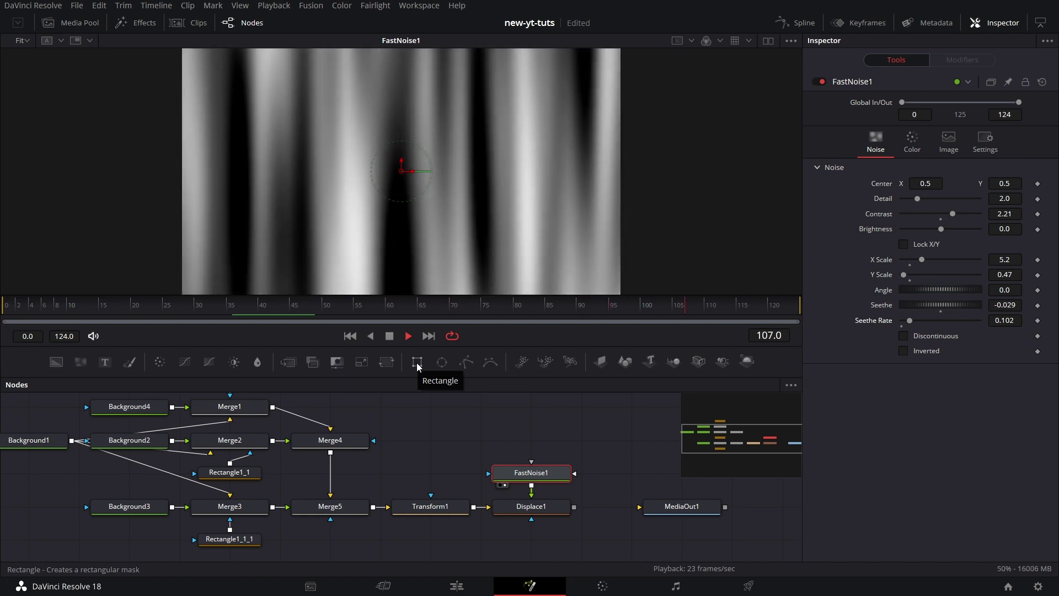
left_click(408, 338)
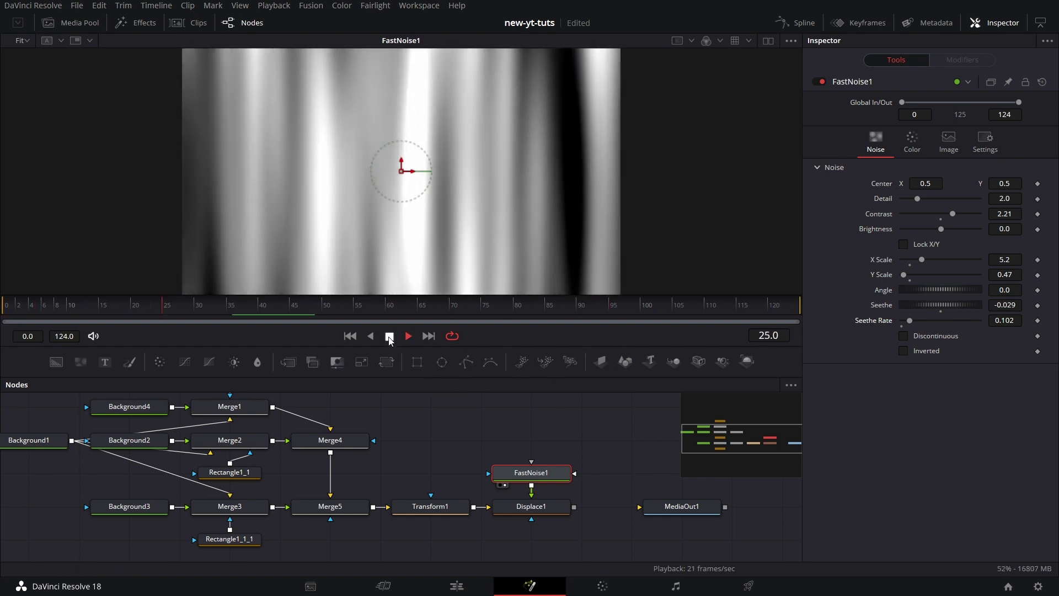
left_click(7, 311)
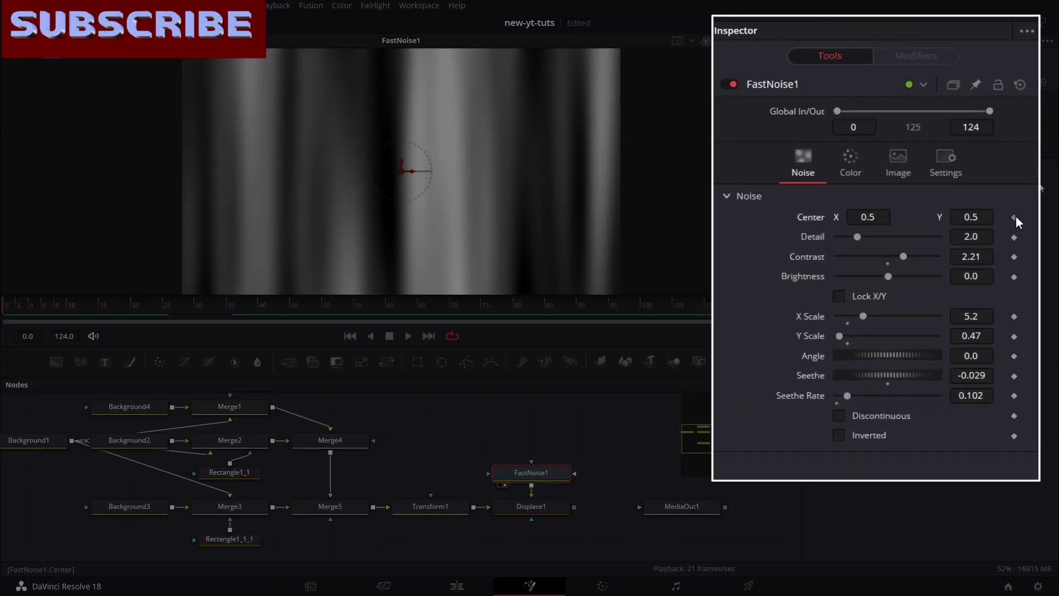
left_click(1015, 217)
left_click(429, 334)
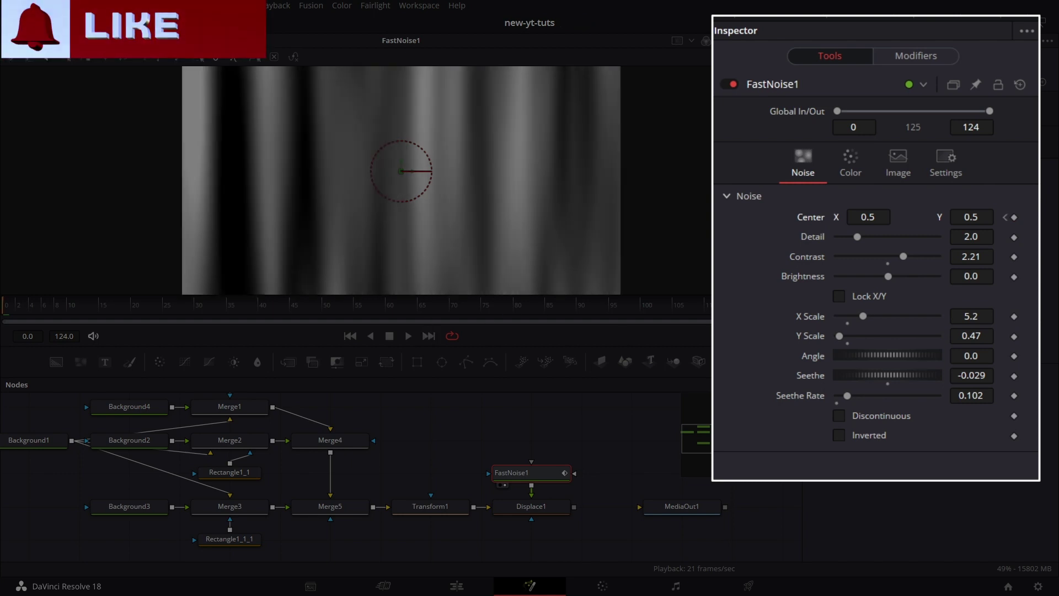
left_click_drag(860, 219, 1000, 219)
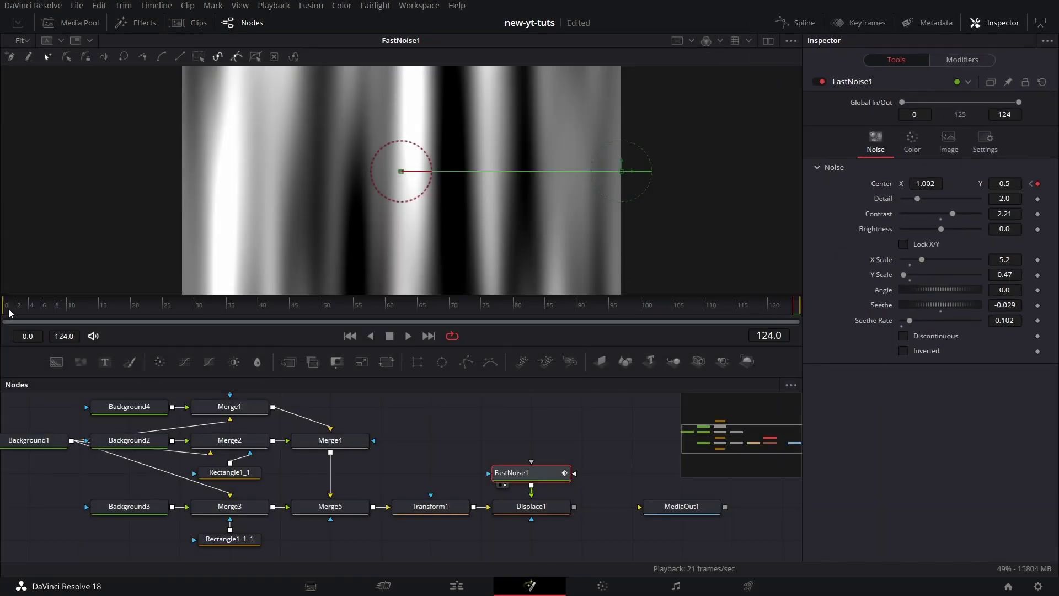
Play from frame 0 to check the drifting noise, then view Displace1's output
left_click(10, 313)
left_click(409, 335)
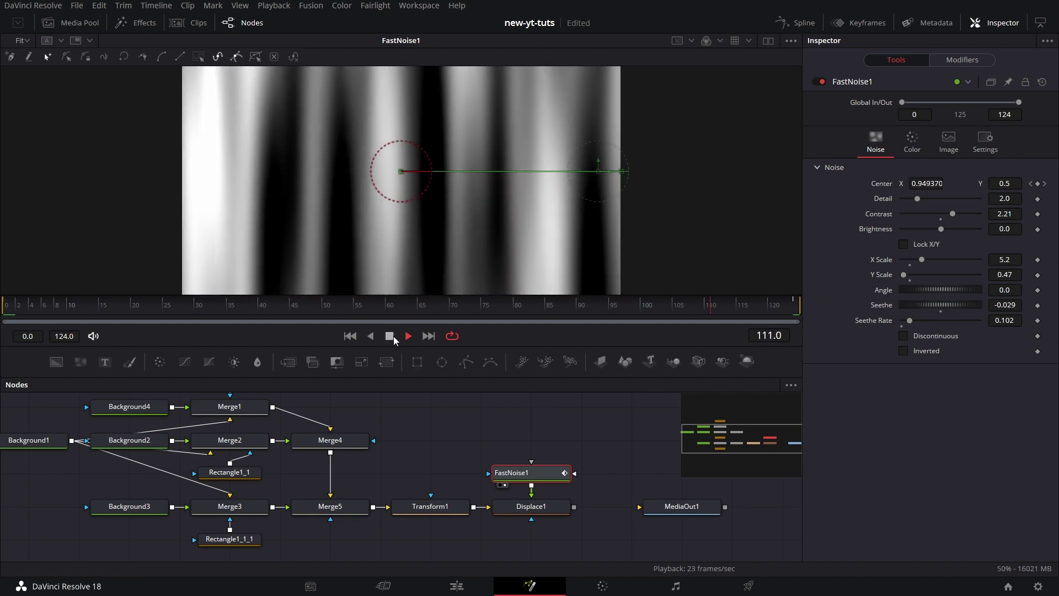
key("space")
left_click_drag(623, 458, 588, 435)
left_click_drag(527, 488, 527, 168)
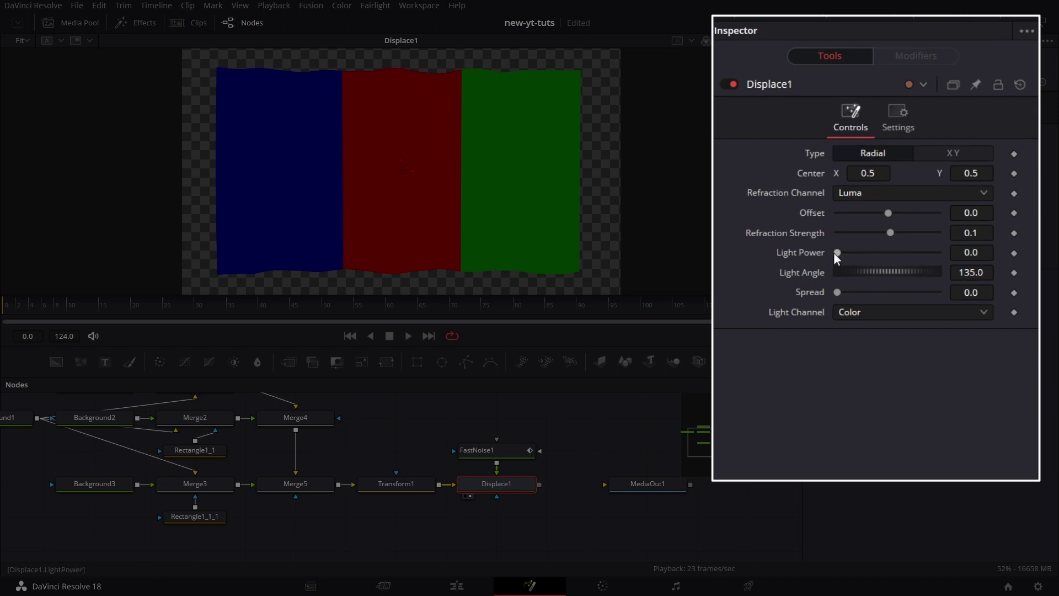
Set Displace1's Light Power to 5
left_click_drag(837, 253, 937, 253)
left_click(982, 254)
type("5")
key("Return")
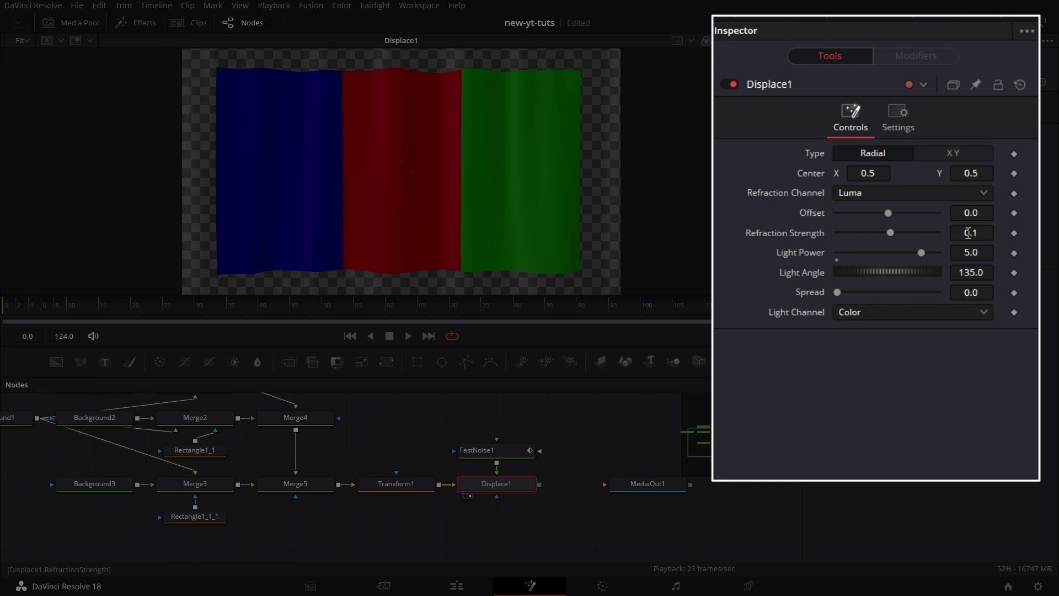
Raise Refraction Strength to about 0.27 and play the waving flag from frame 0
left_click_drag(969, 233, 993, 232)
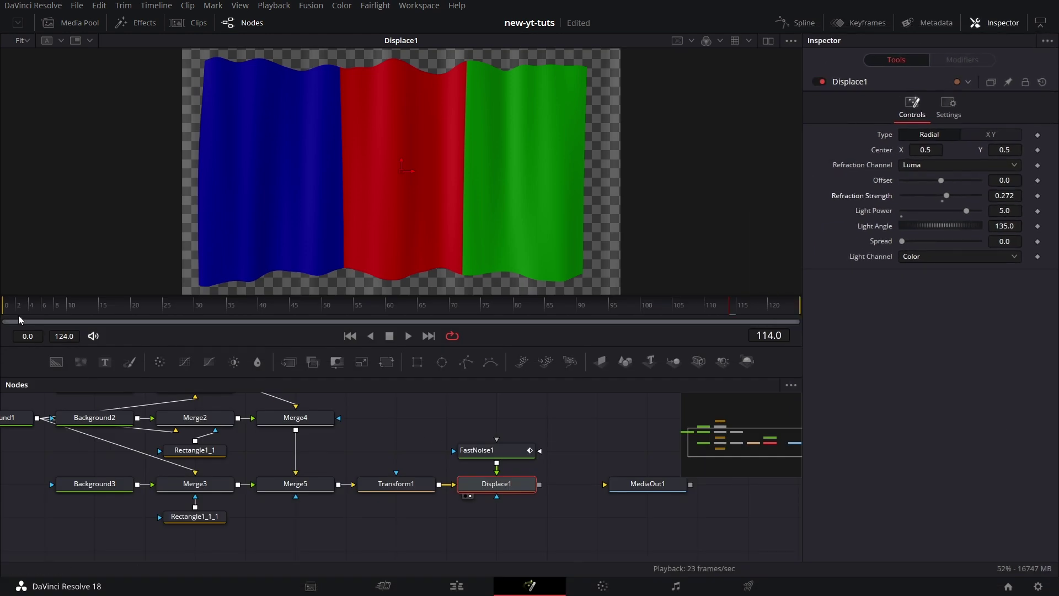
left_click(11, 312)
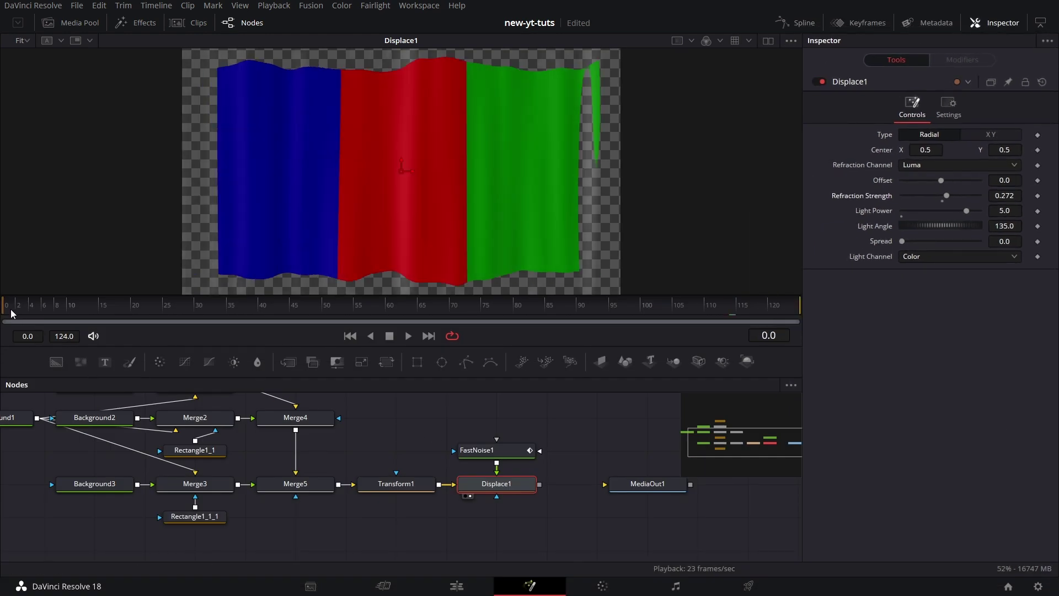
left_click(408, 336)
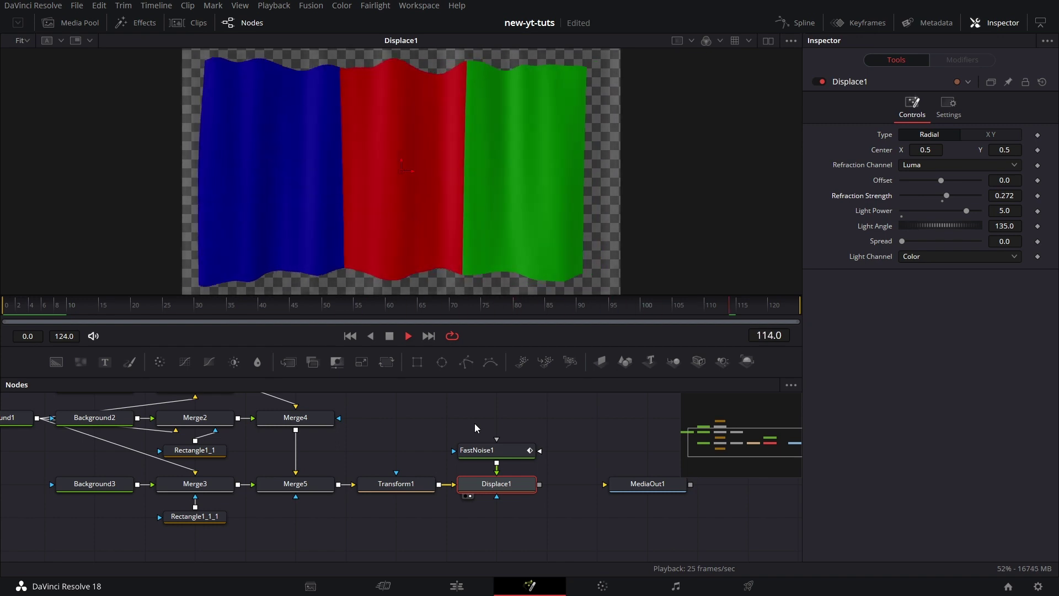
Drop an Image Plane 3D node into the graph and wire Transform1's output into ImagePlane3D1
left_click_drag(584, 461, 586, 437)
left_click(538, 502)
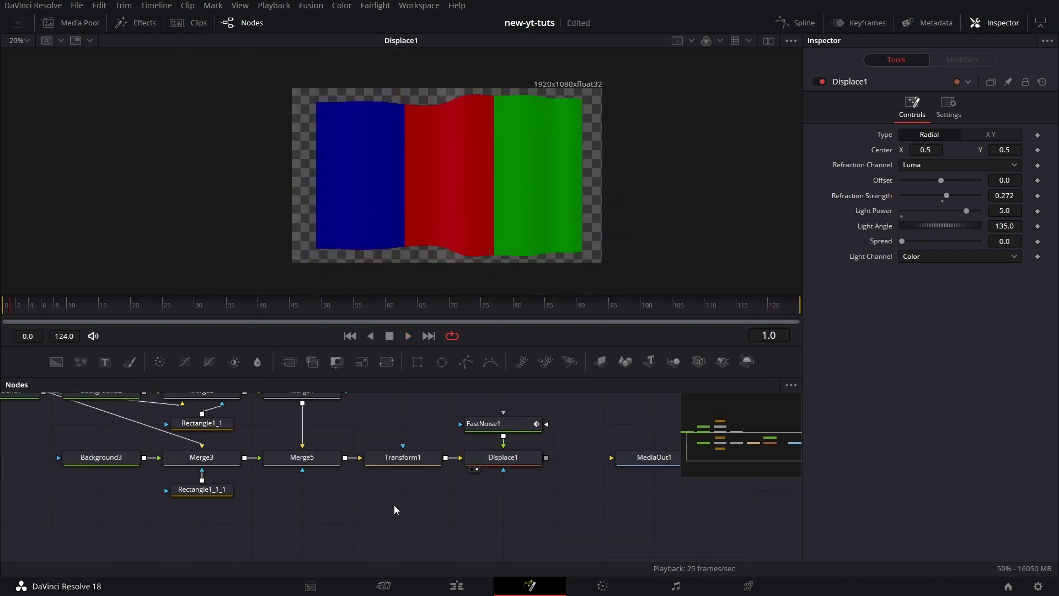
left_click_drag(600, 361, 502, 522)
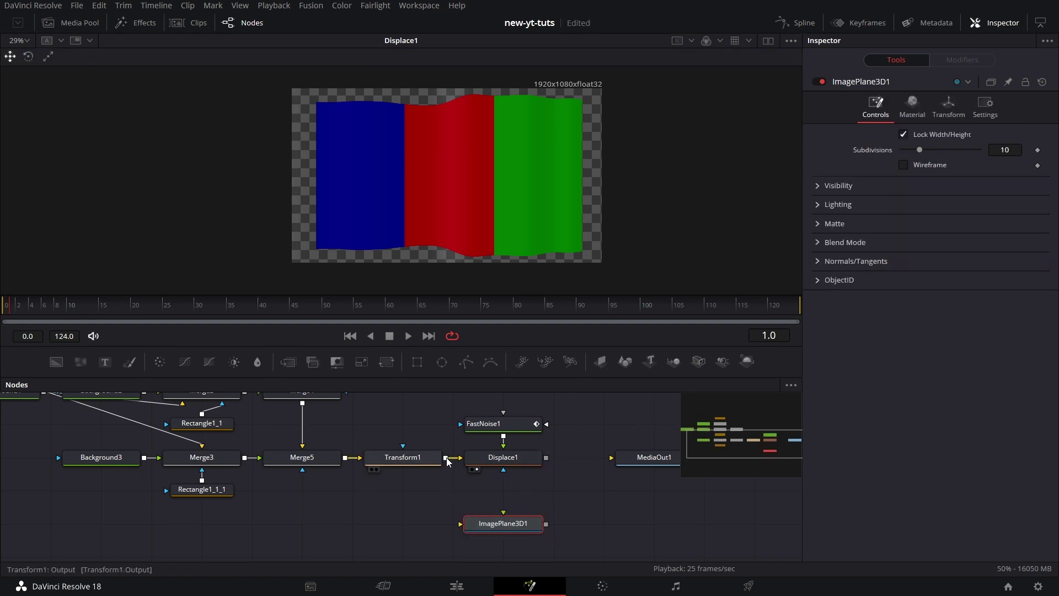
left_click_drag(448, 462, 505, 530)
left_click_drag(448, 462, 502, 528)
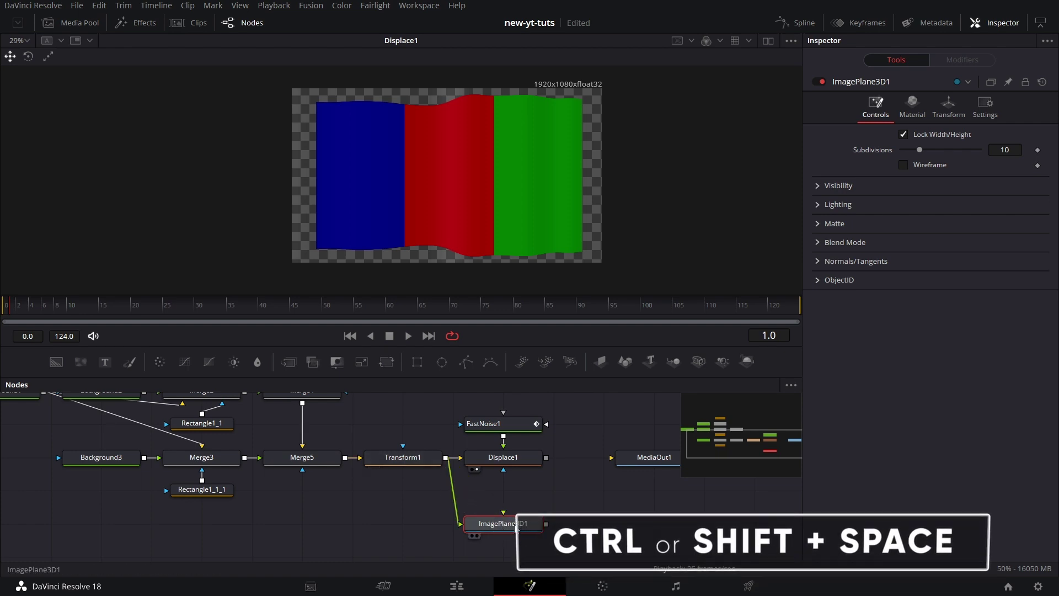
Add a Displace 3D node after the image plane using the 'displ' tool search
key("shift+space")
type("displ")
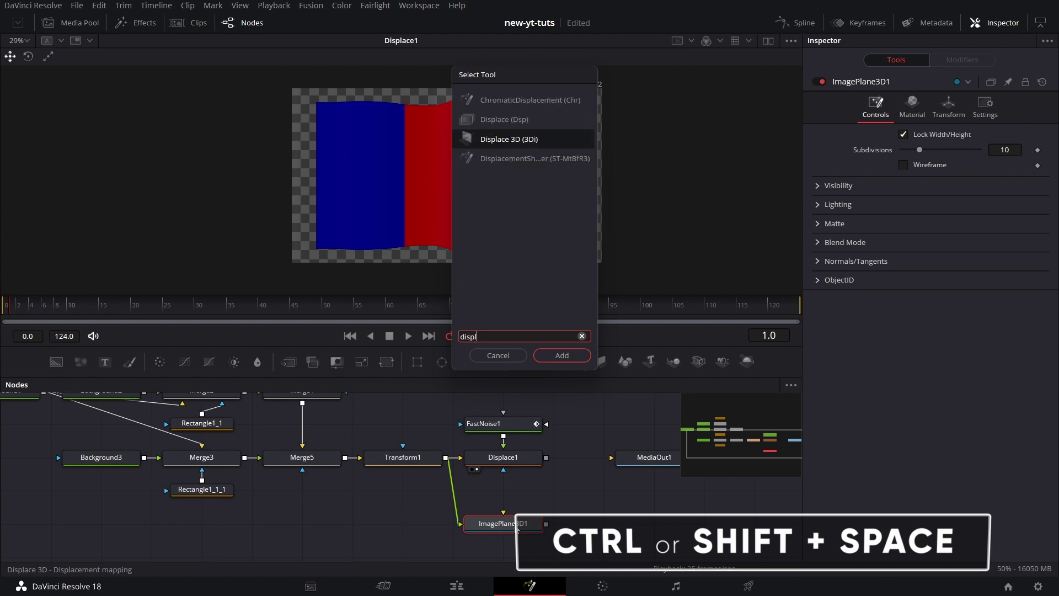
key("Return")
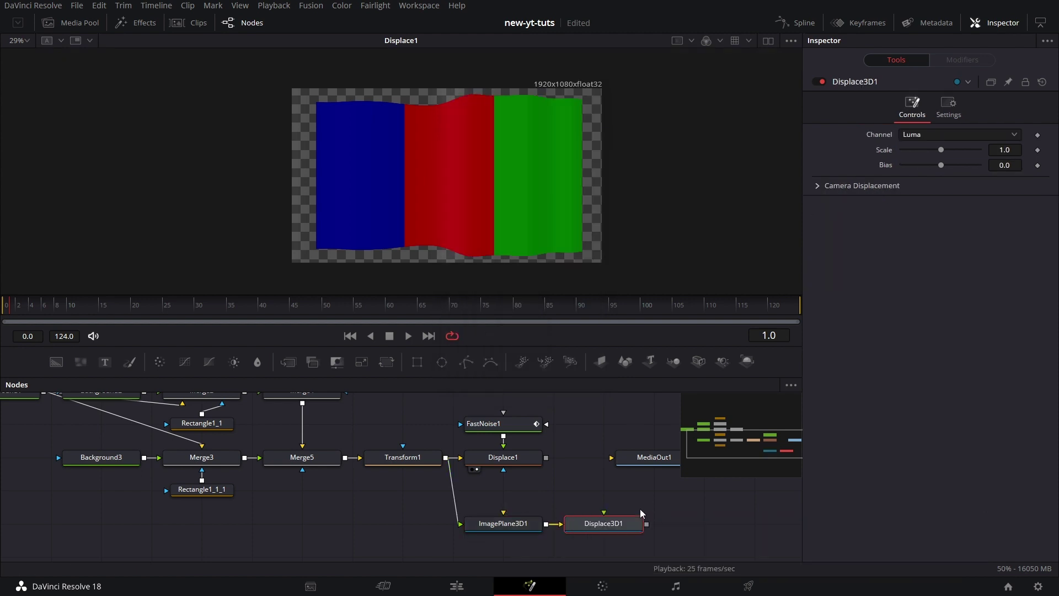
Duplicate FastNoise1 and connect the FastNoise1_1 copy into Displace3D1
left_click(488, 423)
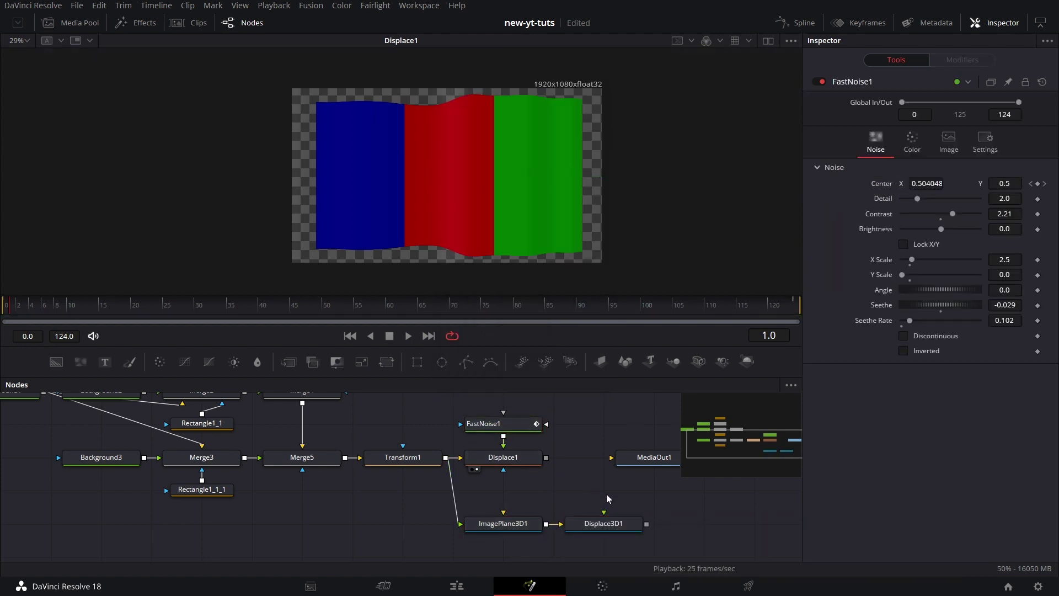
key("ctrl+c")
key("ctrl+v")
left_click_drag(646, 491, 603, 512)
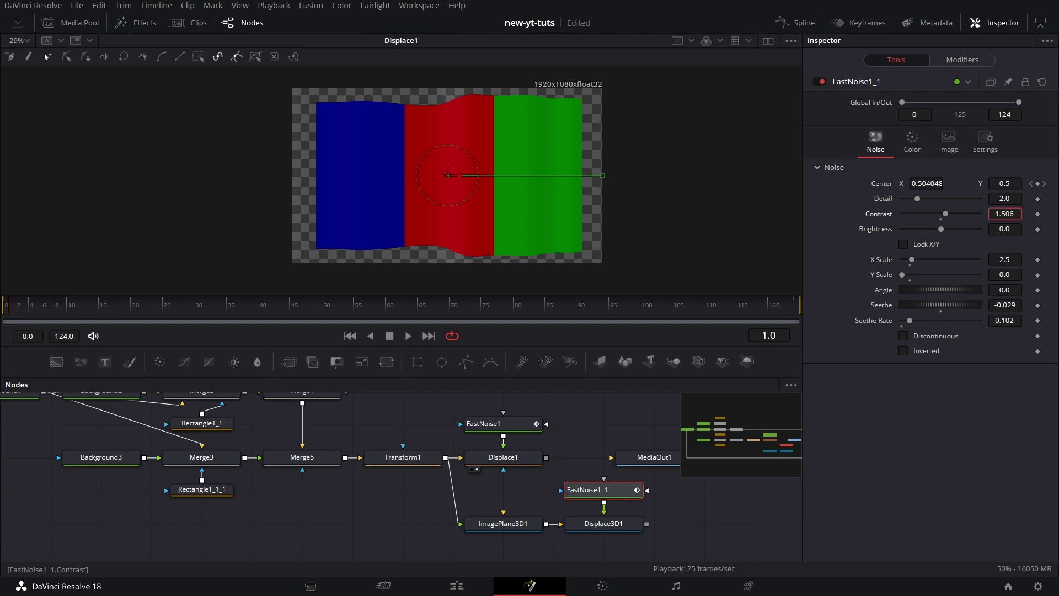
Set ImagePlane3D1's Subdivisions to 200
left_click(523, 529)
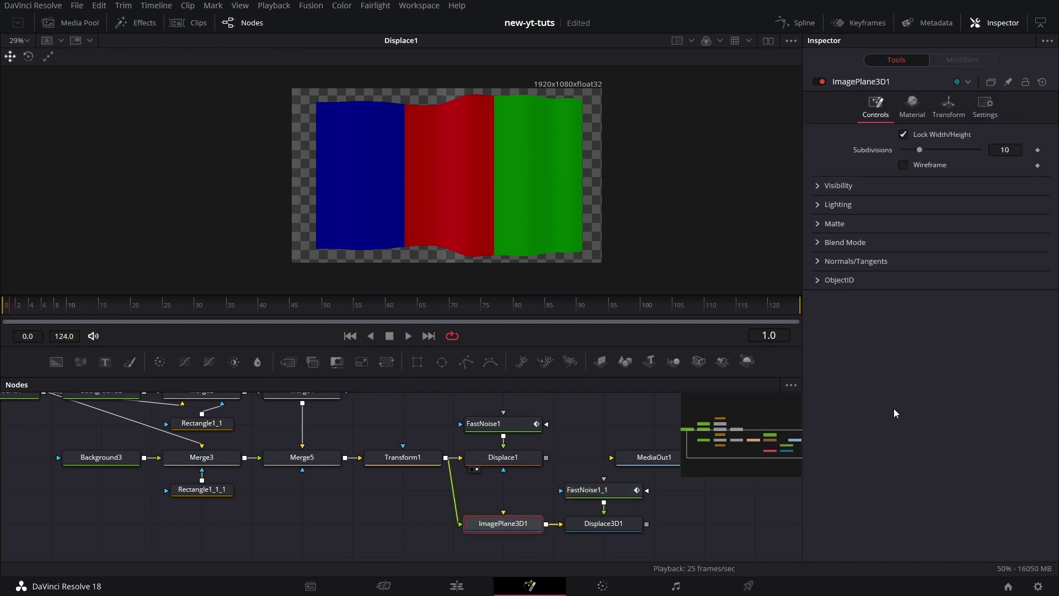
left_click(1012, 150)
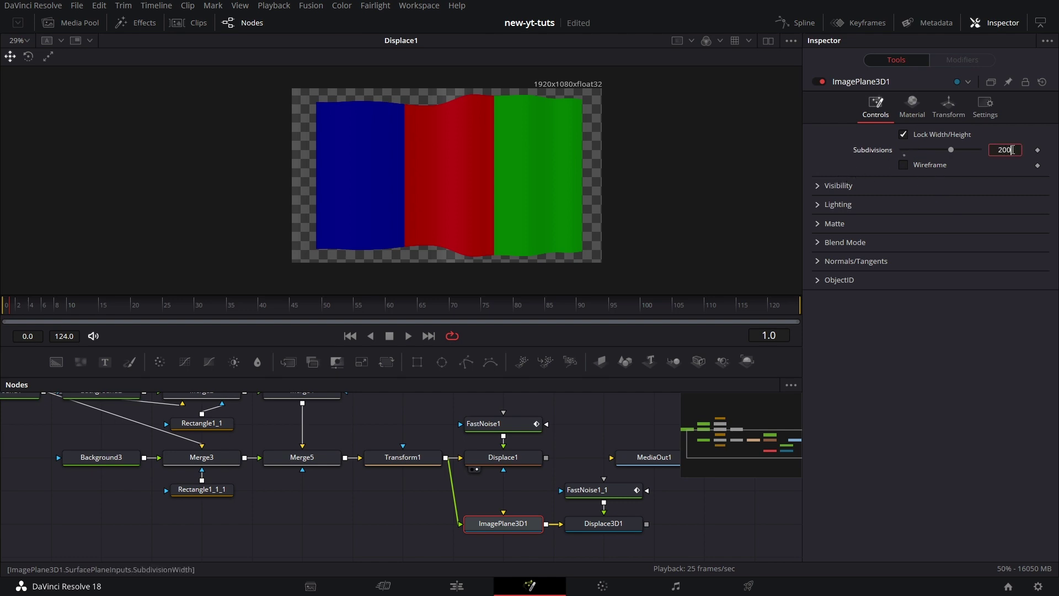
type("200")
key("Return")
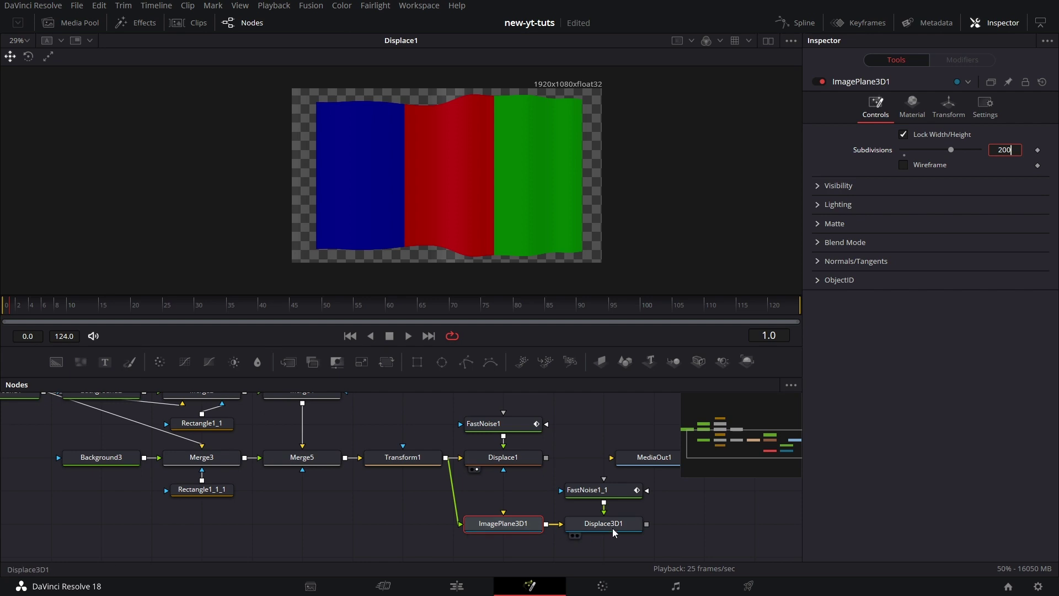
View Displace3D1 in the viewer and bring its Scale down to 0.224
left_click_drag(607, 532, 585, 176)
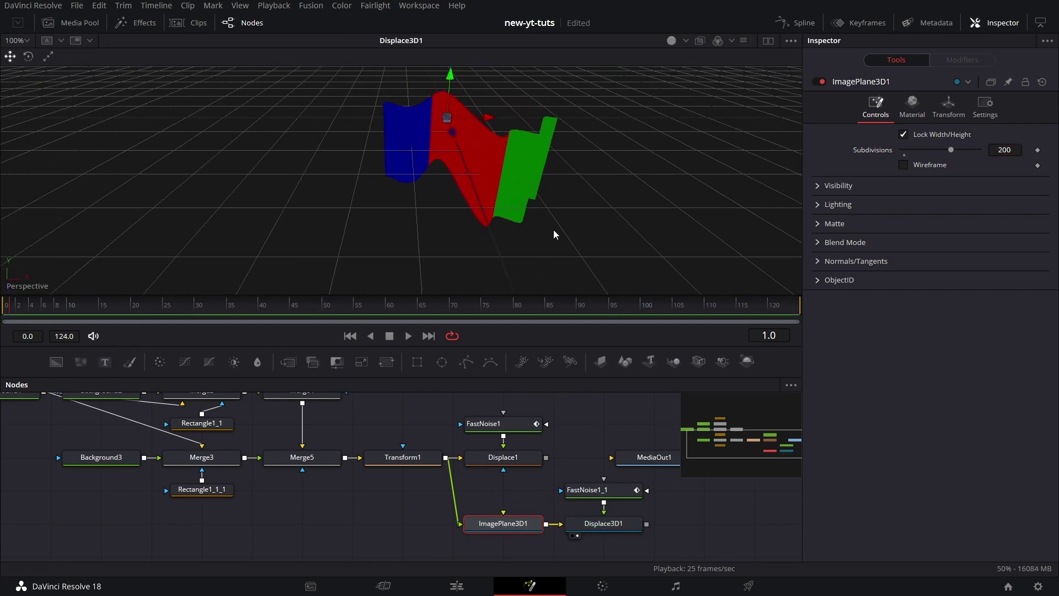
left_click(604, 524)
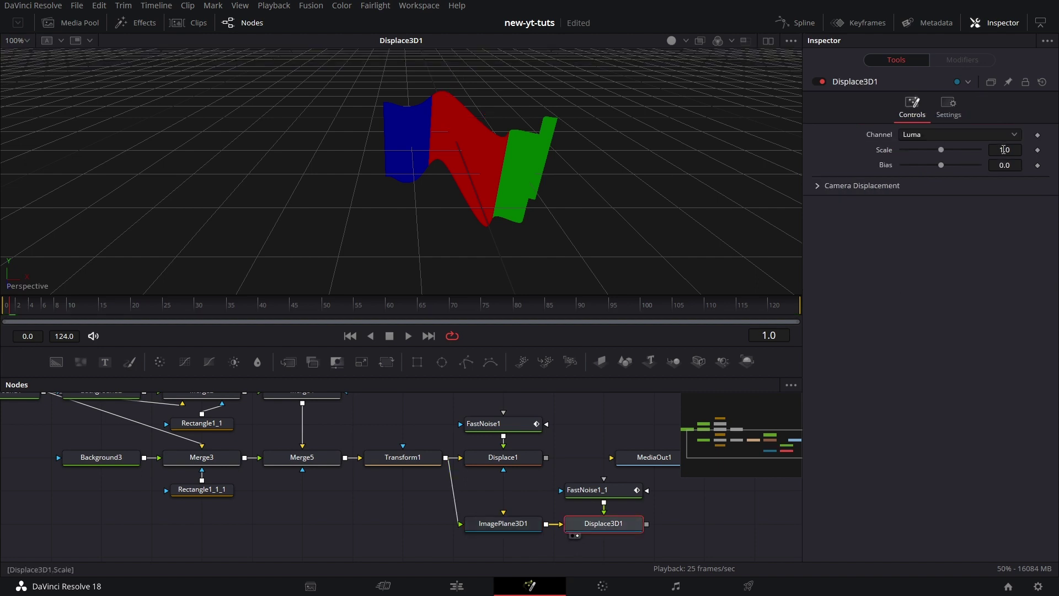
scroll(1011, 150, "down", 10)
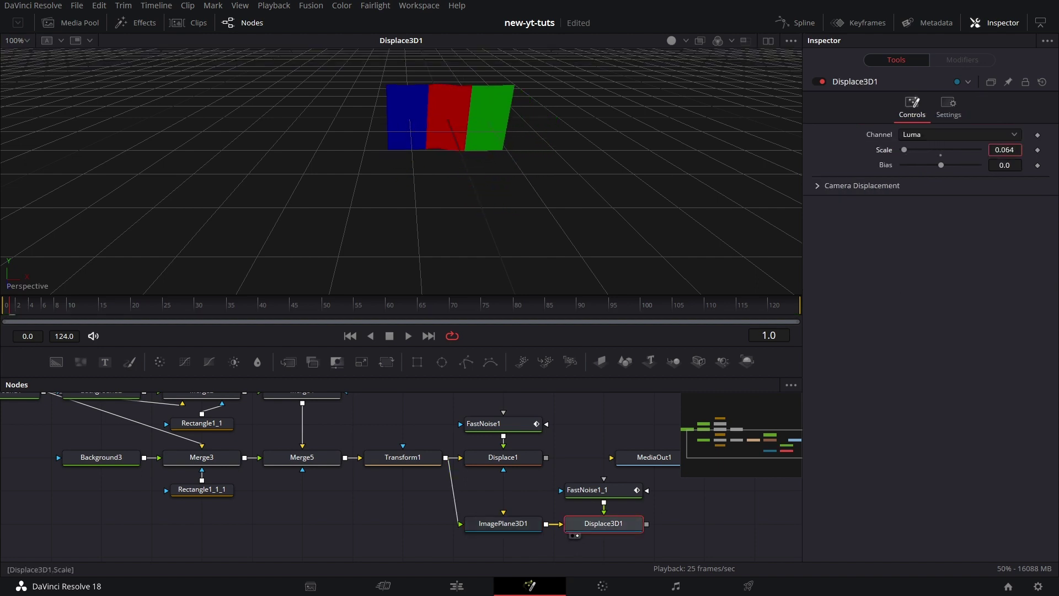
scroll(1004, 150, "up", 3)
scroll(1005, 150, "up", 3)
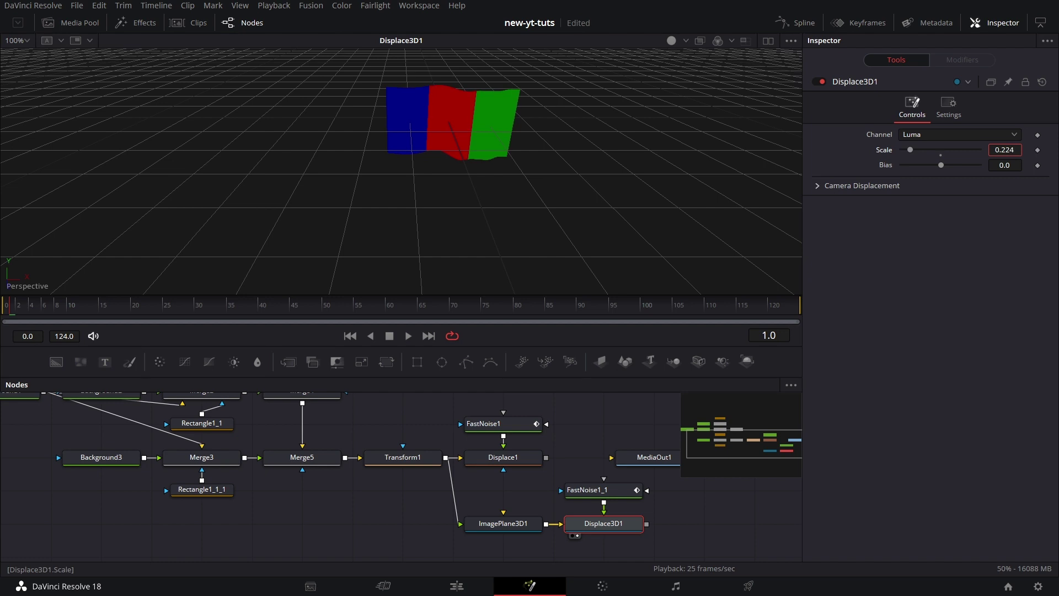
Add a Merge3D after Displace3D1 and a Renderer3D after Merge3D1
left_click_drag(722, 533, 542, 512)
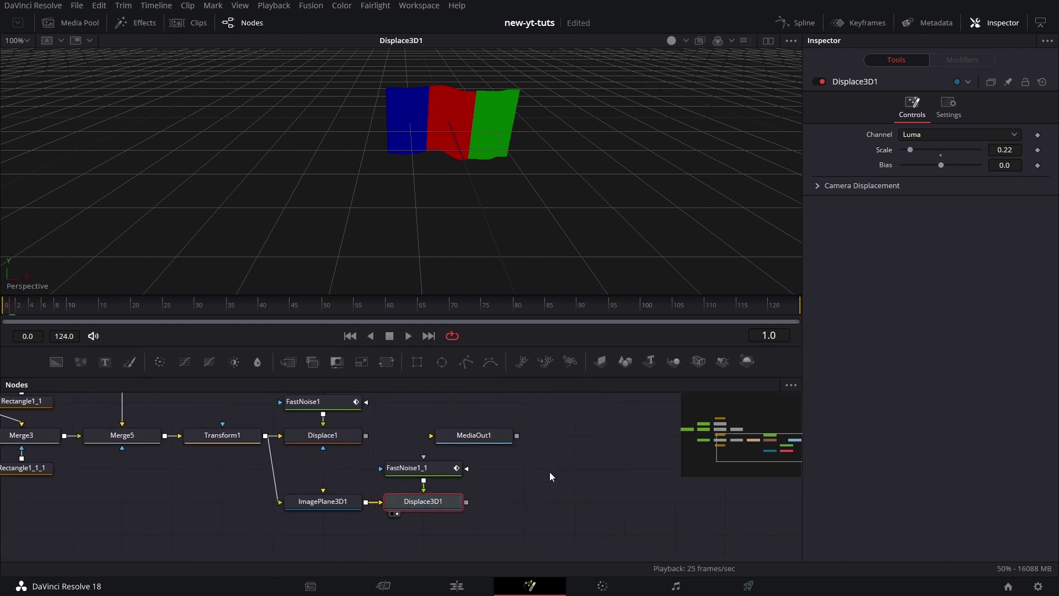
left_click_drag(674, 361, 532, 503)
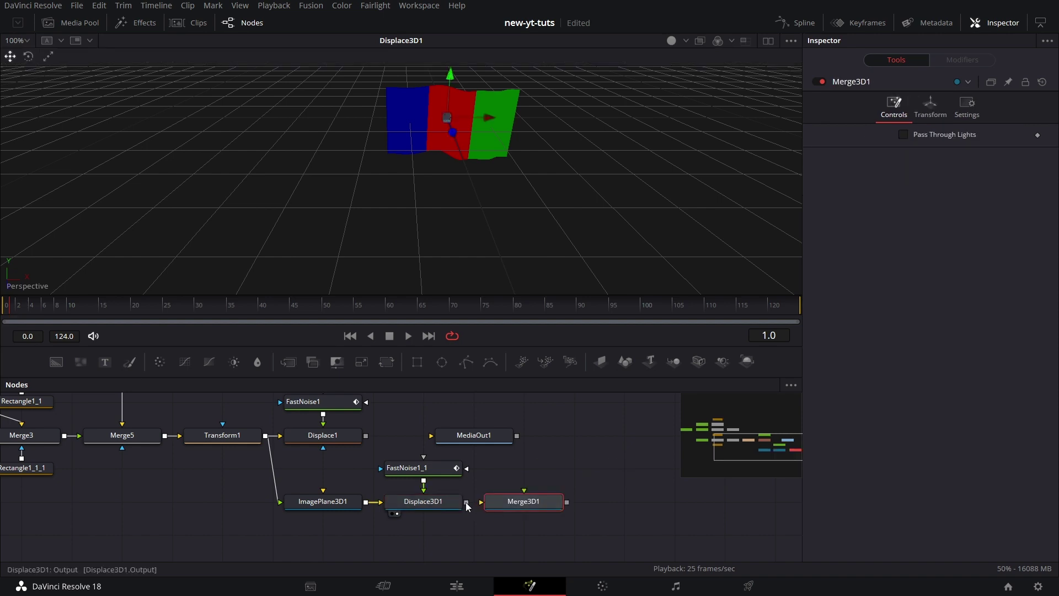
left_click_drag(746, 361, 623, 501)
Add SpotLight1 into Merge3D1 with Linear decay and 90 cone angle, aimed below the red-green seam
left_click(544, 501)
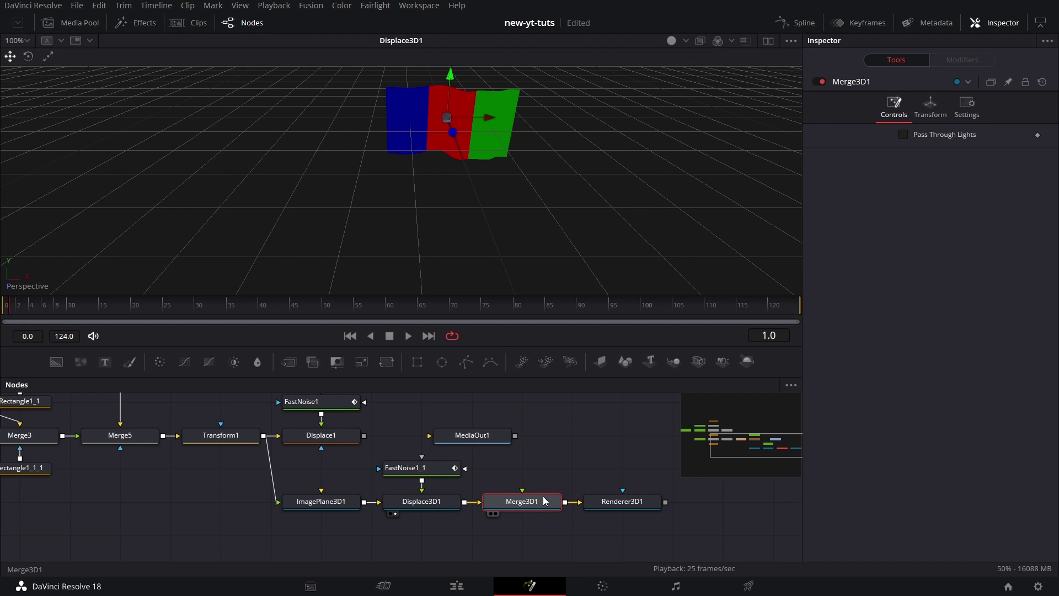
left_click_drag(722, 361, 565, 477)
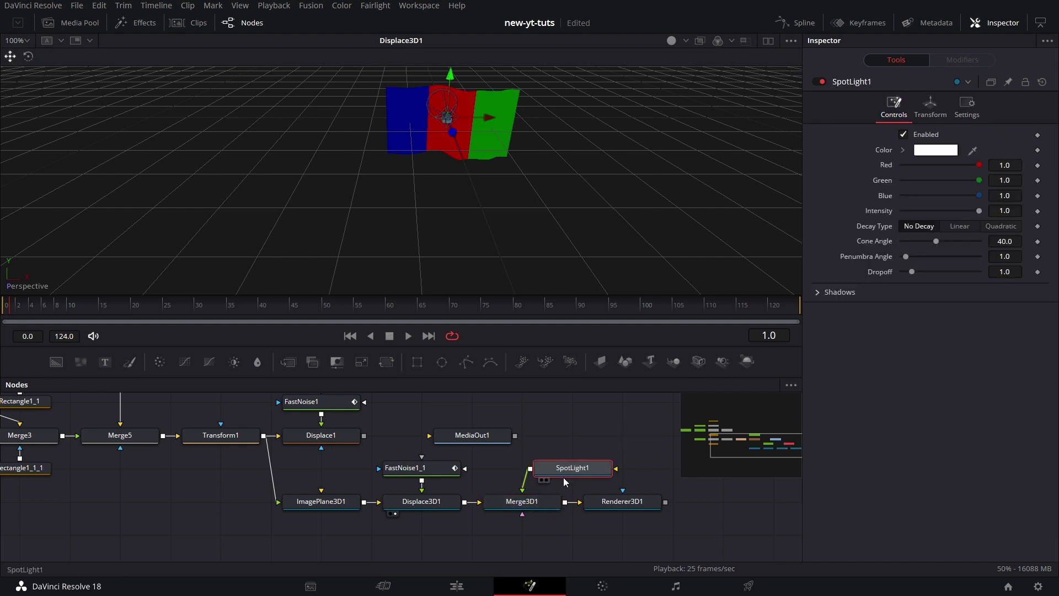
left_click(960, 226)
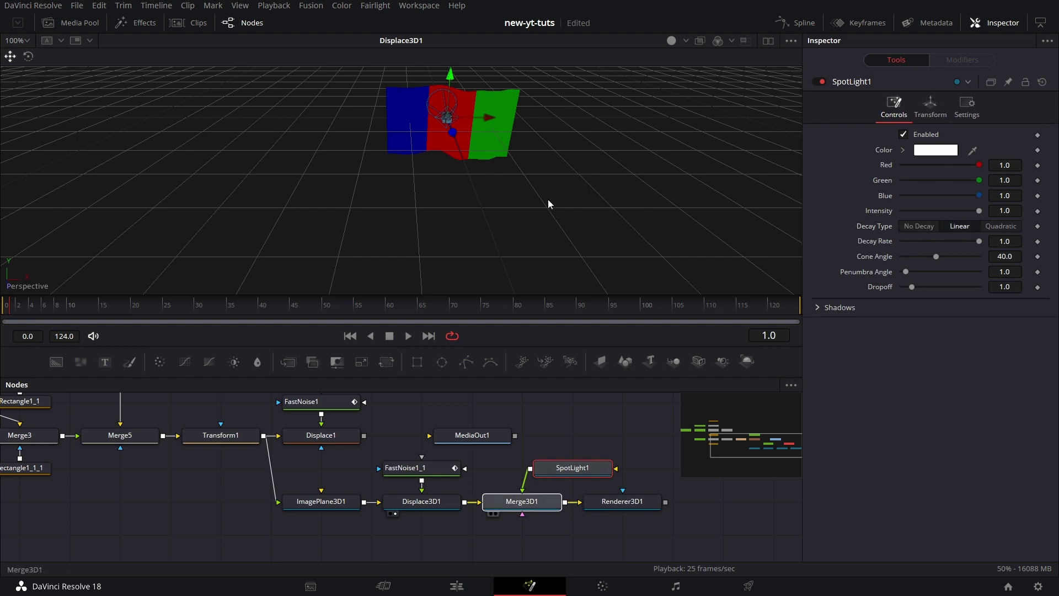
left_click_drag(525, 130, 476, 166)
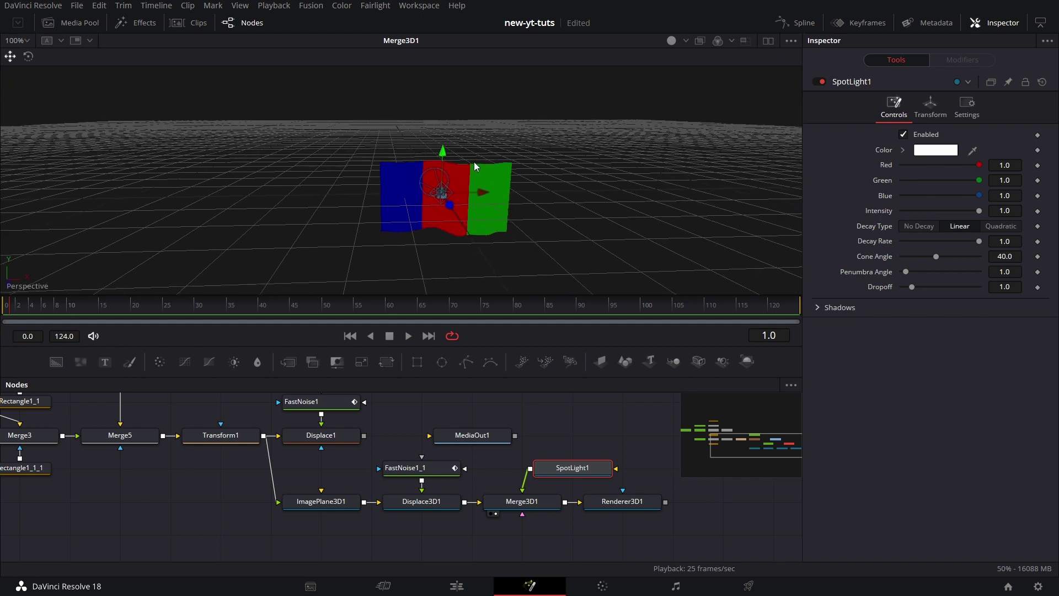
left_click_drag(450, 206, 490, 263)
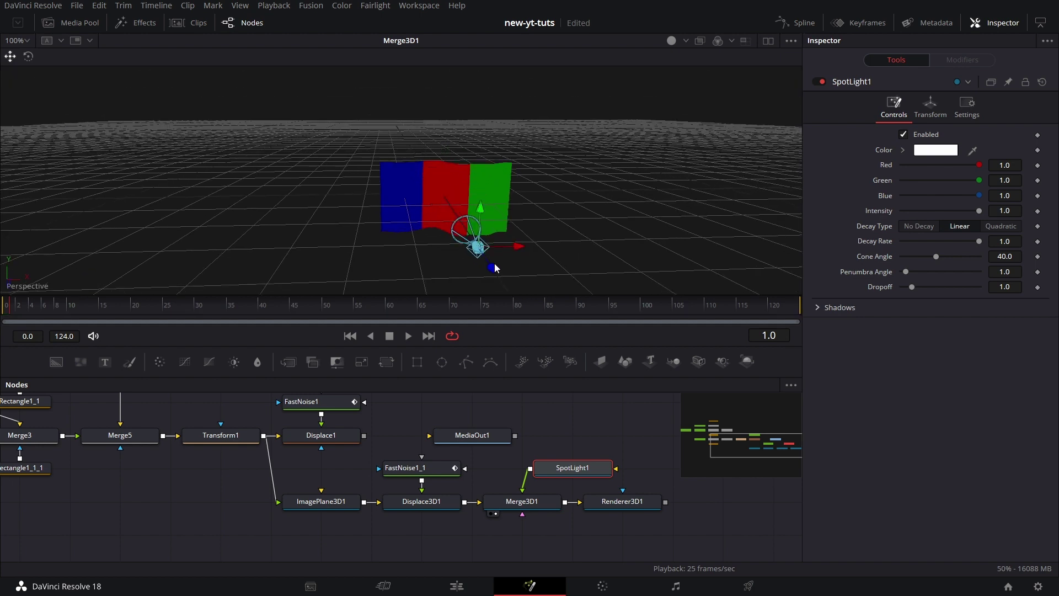
left_click_drag(936, 257, 1009, 265)
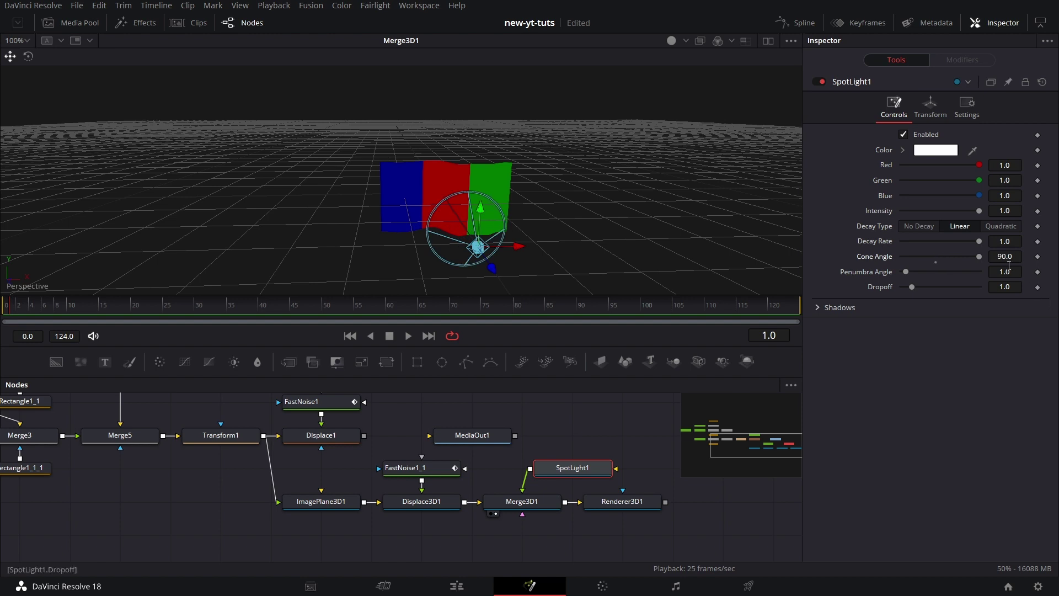
left_click_drag(524, 233, 470, 230)
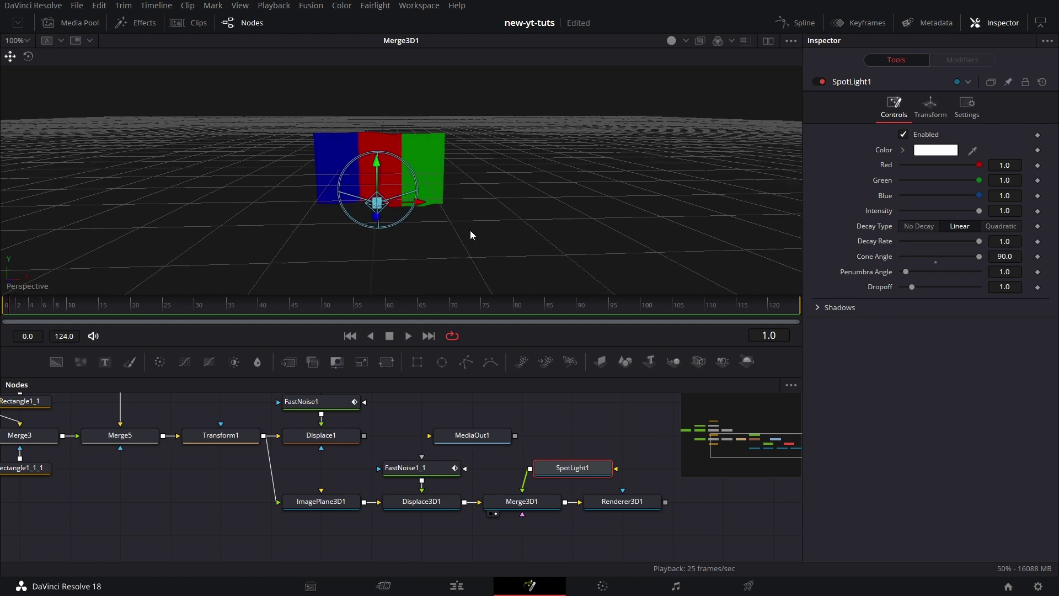
Set Renderer3D1 to OpenGL with Lighting and Shadows enabled
key("1")
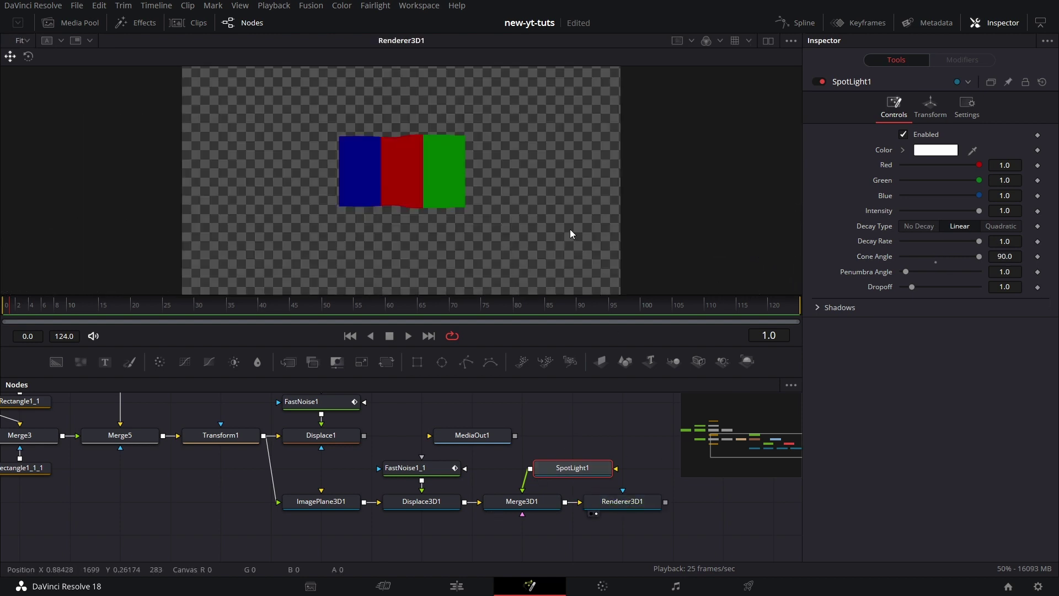
left_click(632, 503)
left_click(945, 226)
left_click(942, 243)
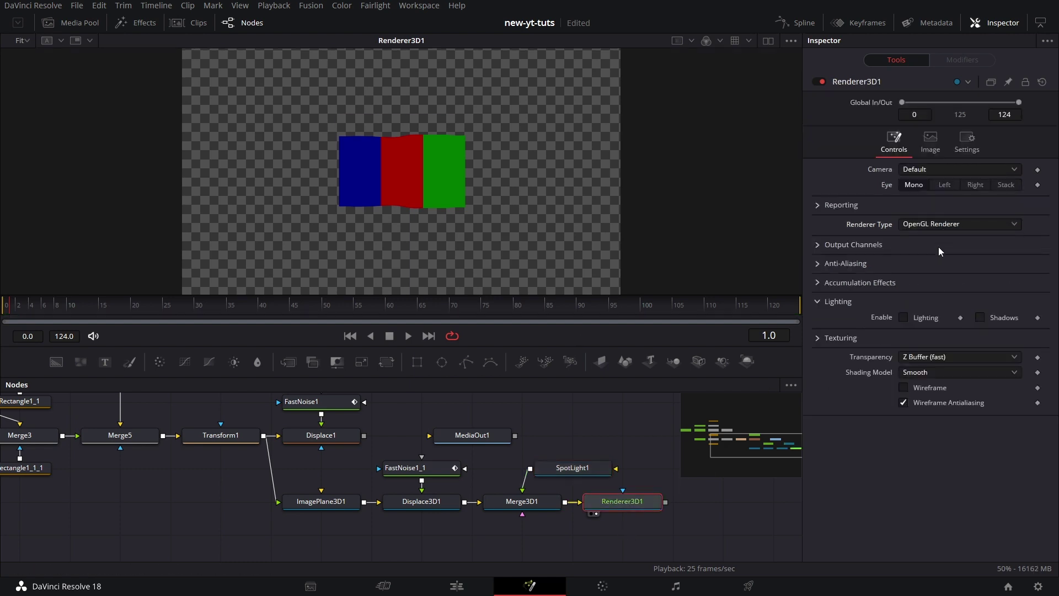
left_click(911, 318)
left_click(980, 318)
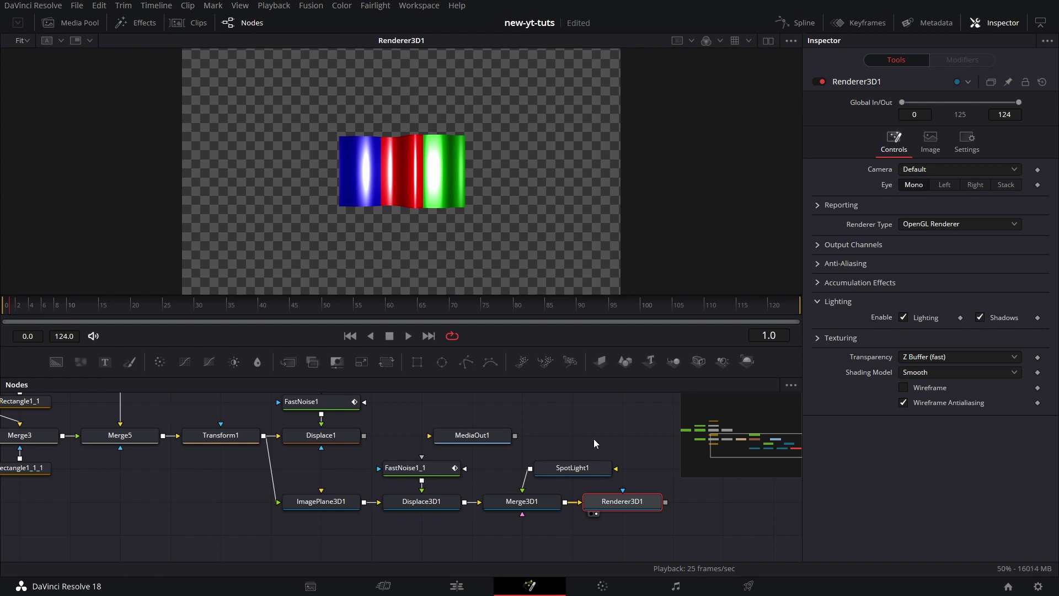
Lower ImagePlane3D1's Specular Intensity to 0.071, reposition the spotlight node, and play
left_click(585, 476)
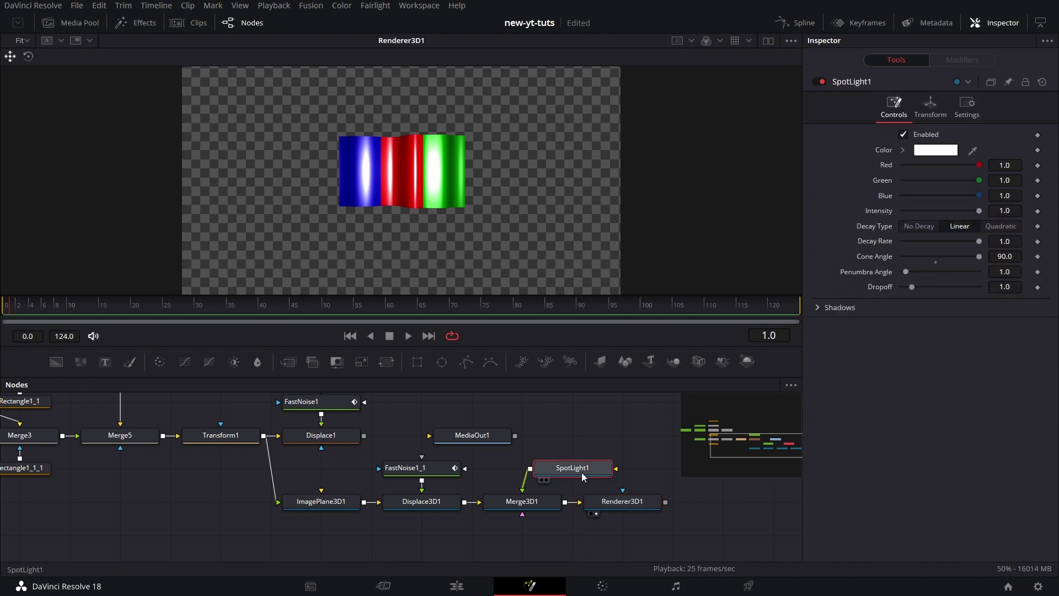
left_click(339, 504)
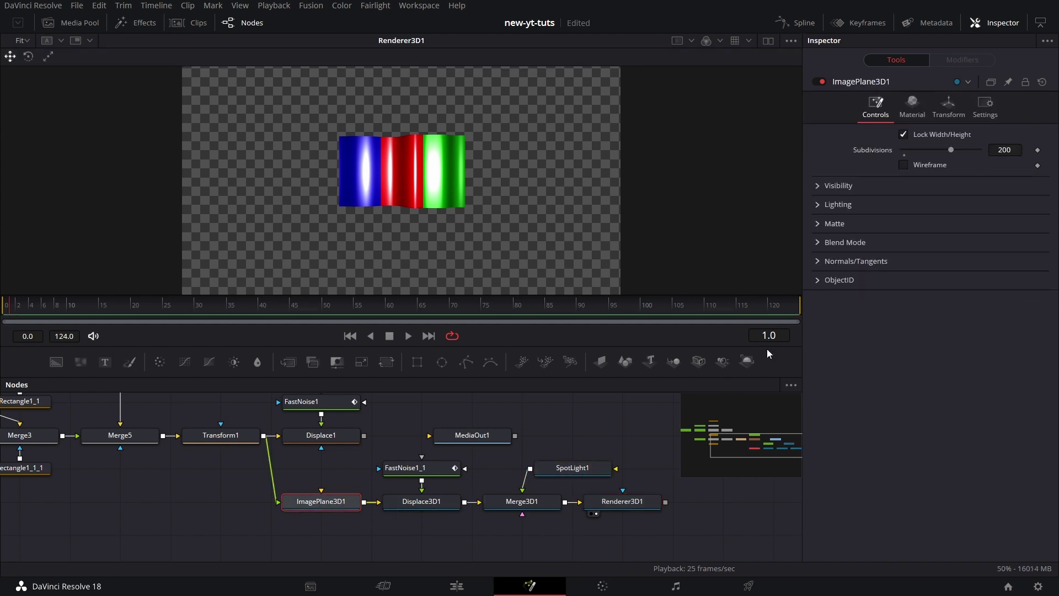
left_click(912, 105)
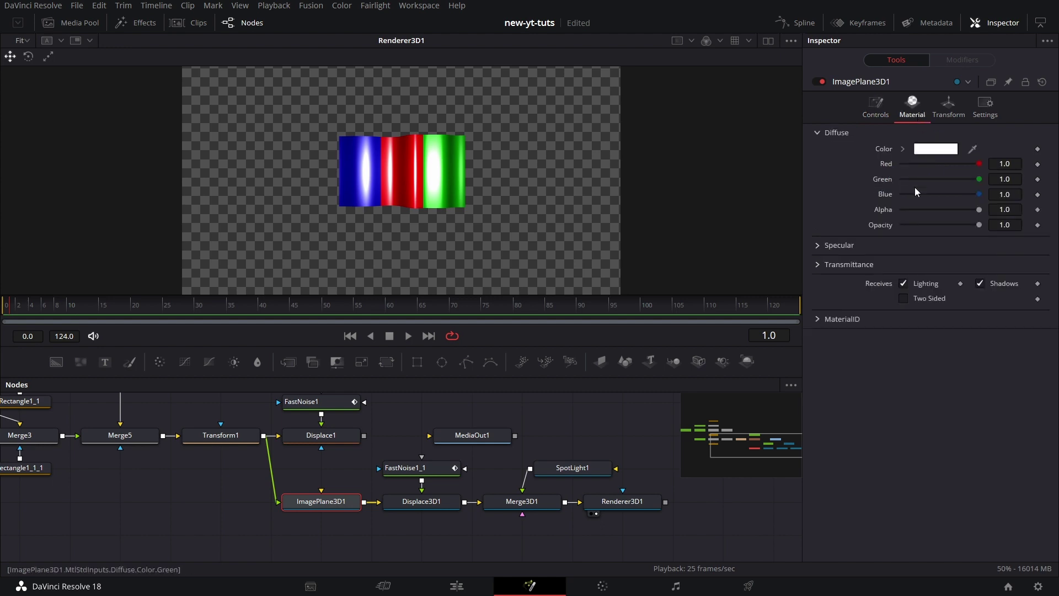
left_click(817, 245)
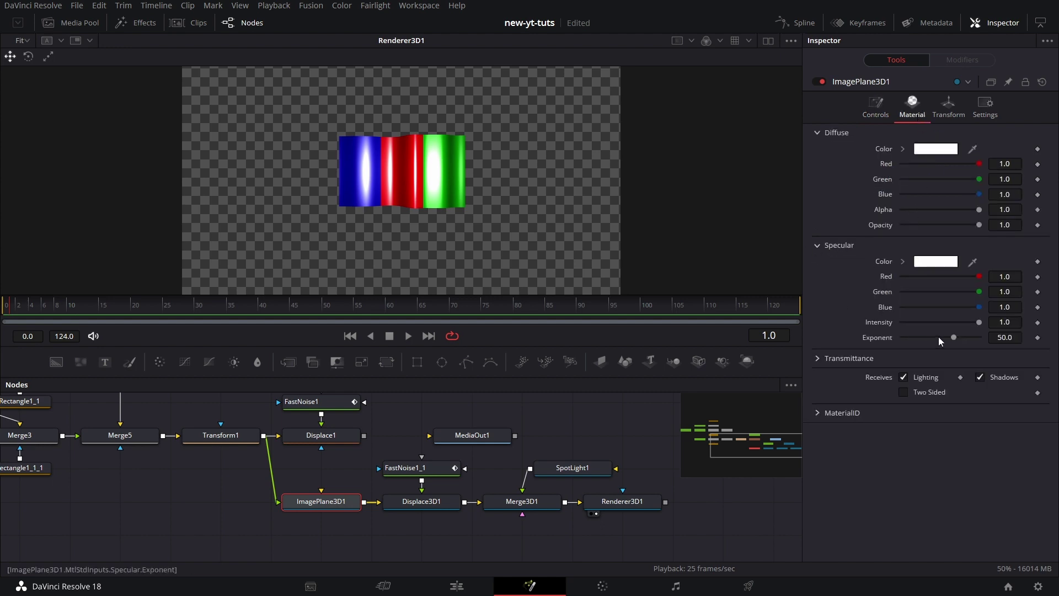
left_click_drag(977, 324, 905, 317)
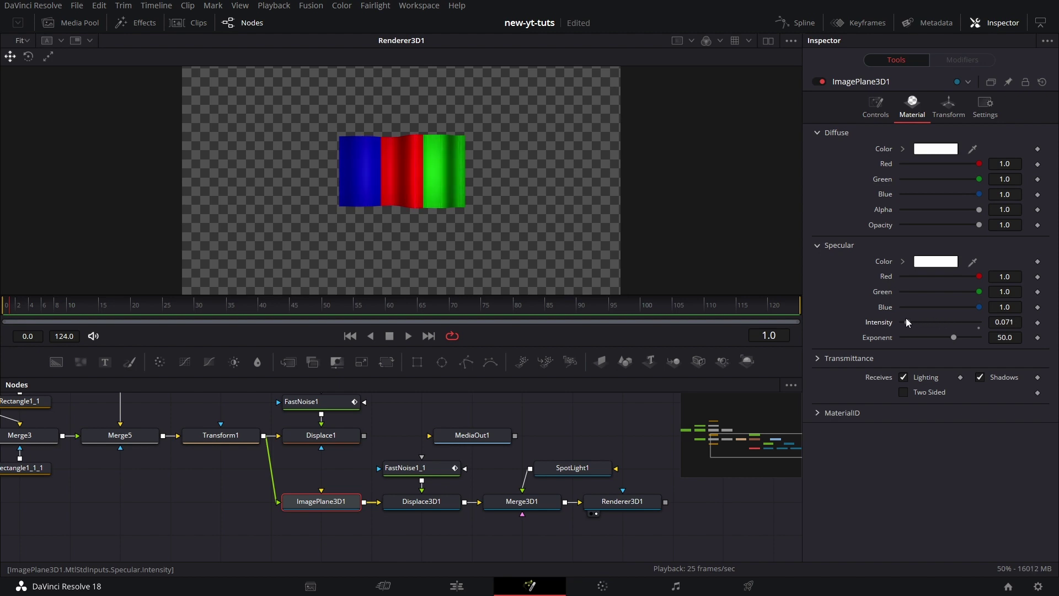
left_click_drag(571, 469, 520, 469)
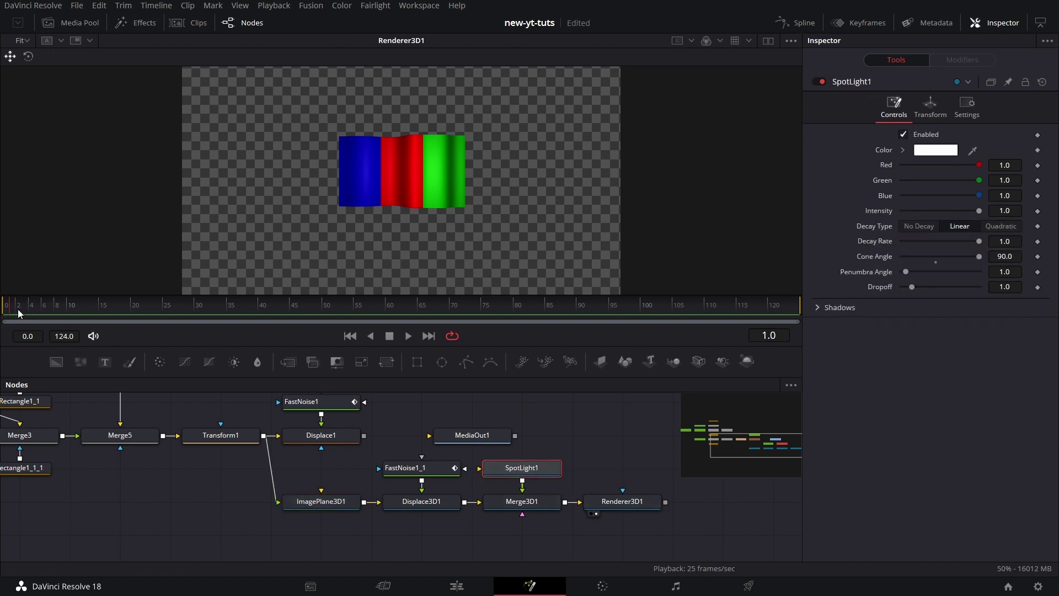
left_click(408, 337)
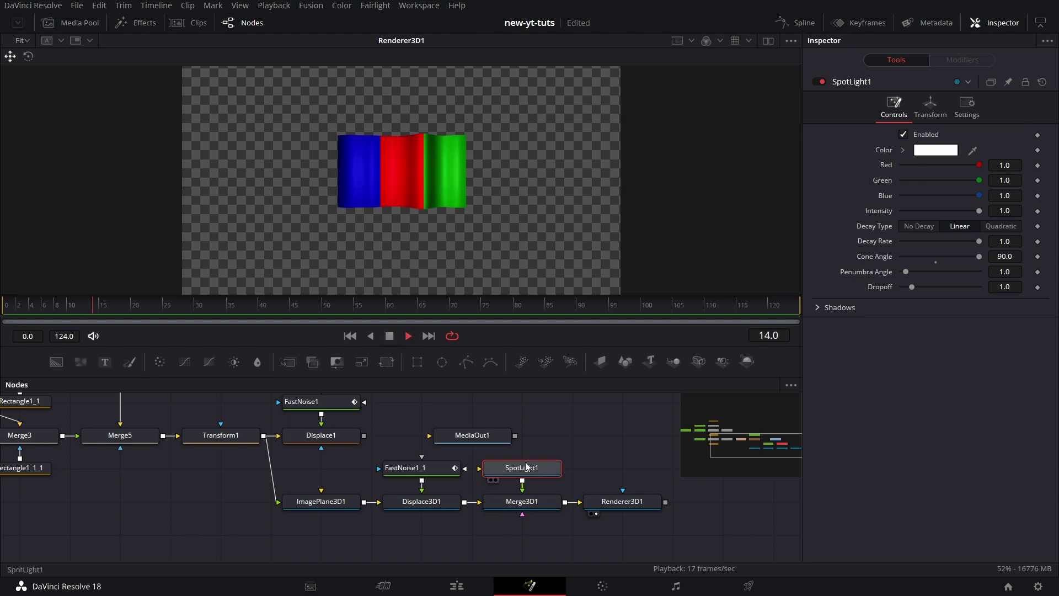
Shift Renderer3D1 to the right to make room after Merge3D1
left_click(521, 501)
key("space")
left_click_drag(521, 533, 617, 470)
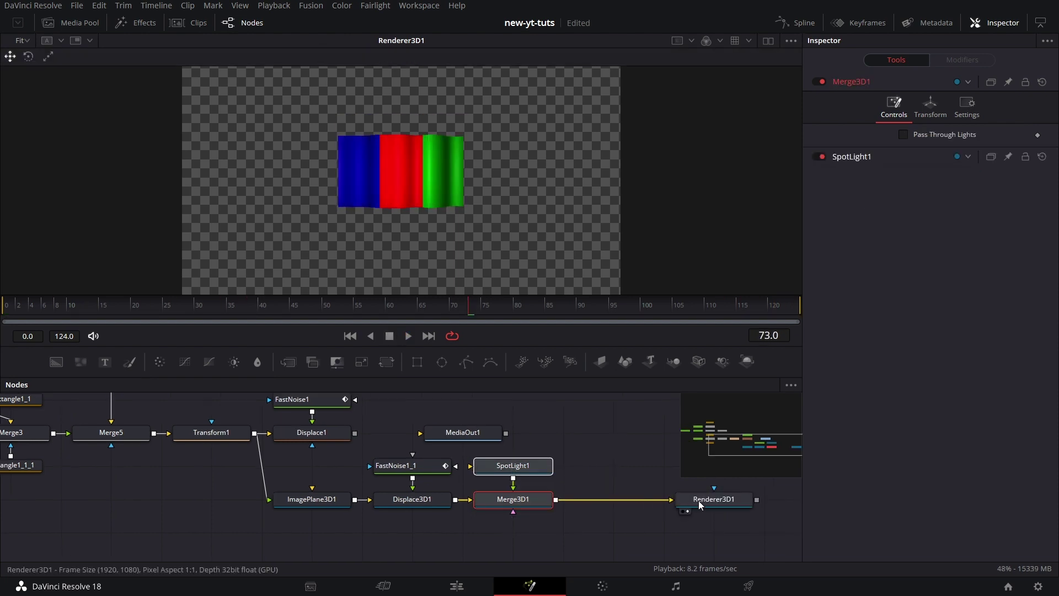
left_click_drag(699, 500, 638, 502)
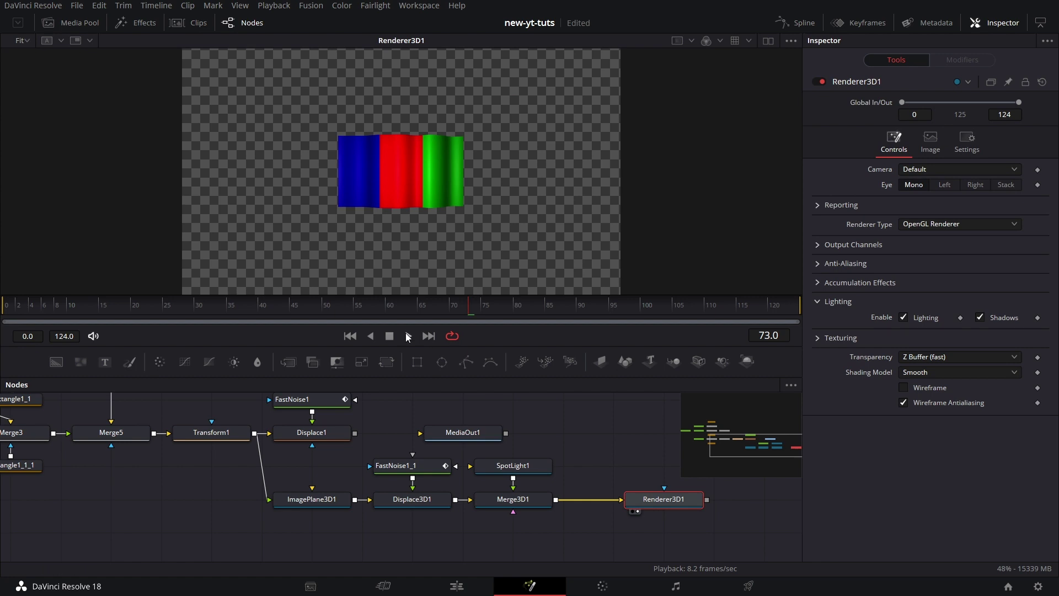
left_click_drag(646, 504, 746, 503)
Insert a Transform 3D after Merge3D1 and set its Scale to about 2.087
left_click(529, 504)
key("shift+space")
type("displ")
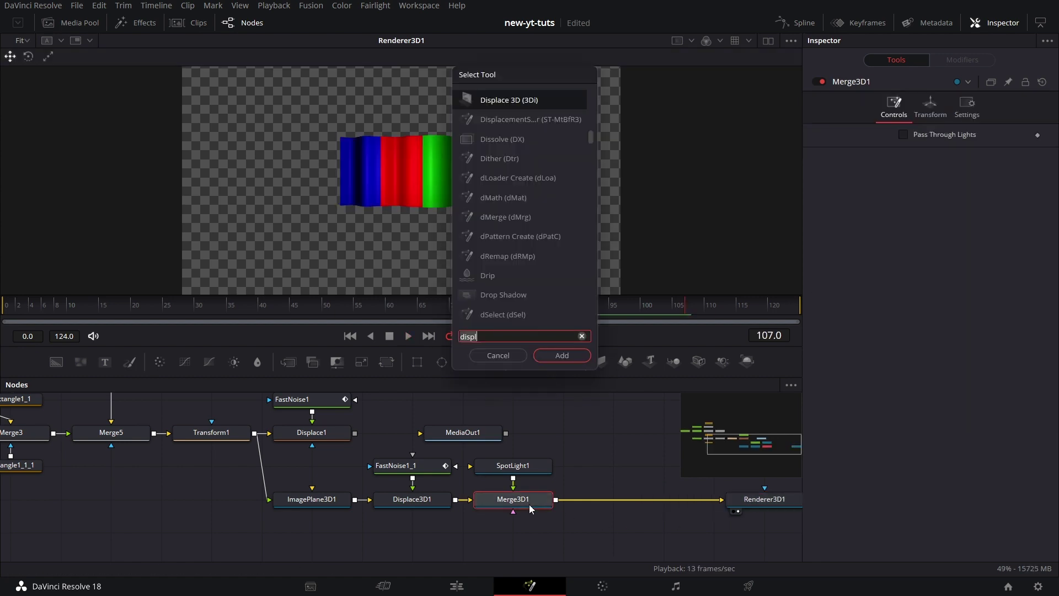
key("BackSpace")
key("BackSpace")
key("BackSpace")
key("BackSpace")
key("BackSpace")
type("trans")
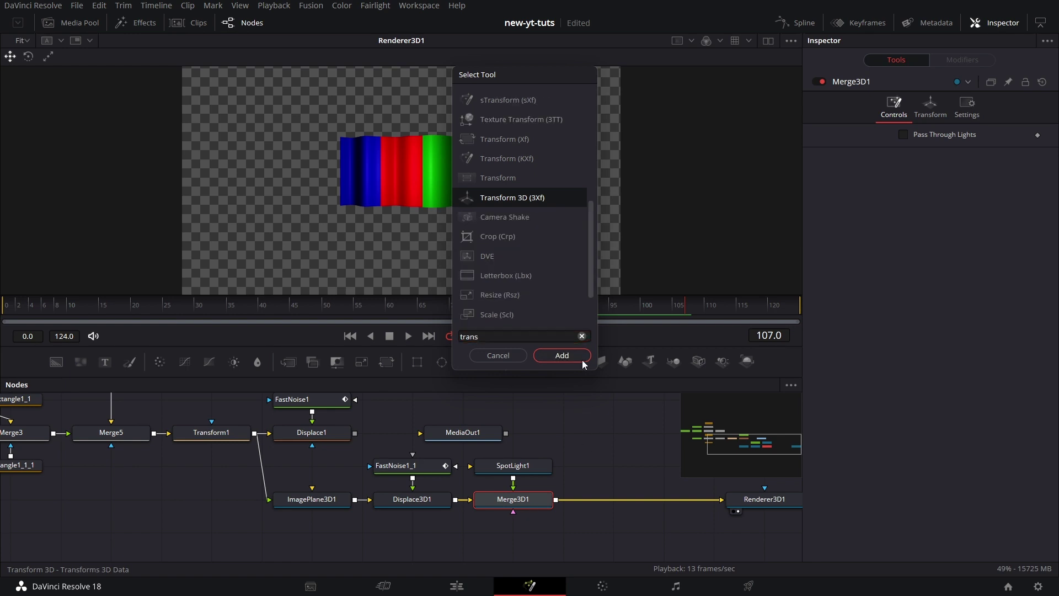
left_click(581, 360)
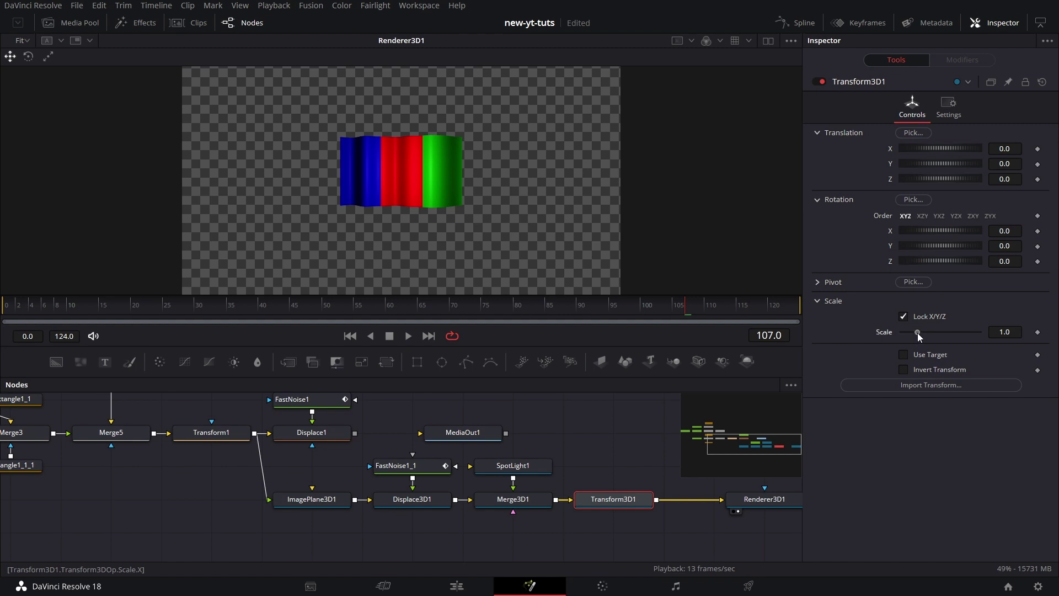
left_click_drag(918, 332, 935, 333)
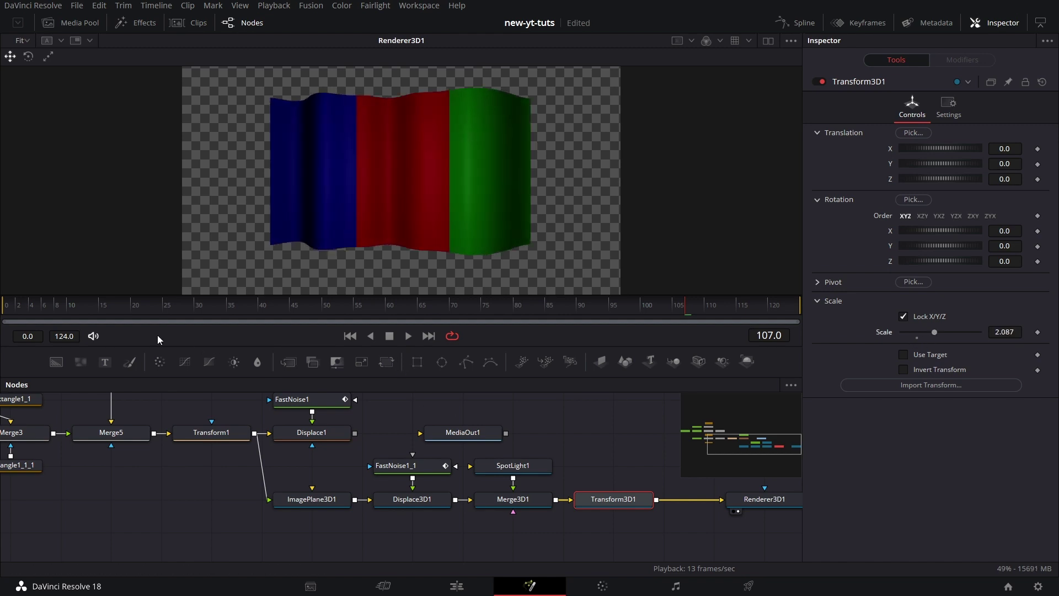
Connect a new AmbientLight1 at Intensity 0.291 into Merge3D1, then play from frame 0
left_click(532, 502)
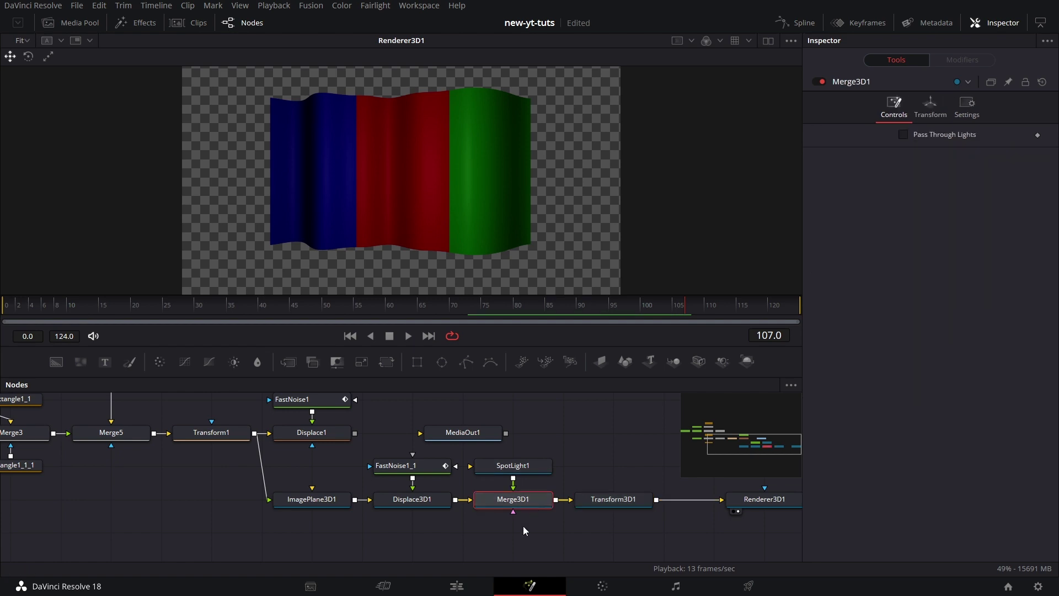
key("shift+space")
type("trans")
key("BackSpace")
key("BackSpace")
key("BackSpace")
key("BackSpace")
key("BackSpace")
type("ambi")
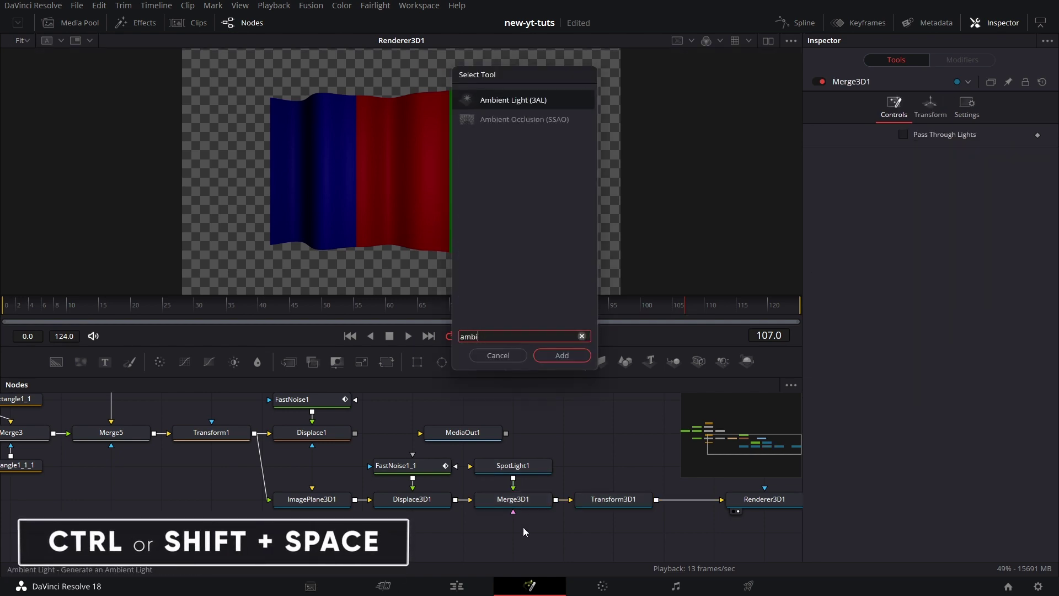
key("Return")
left_click_drag(552, 529, 530, 498)
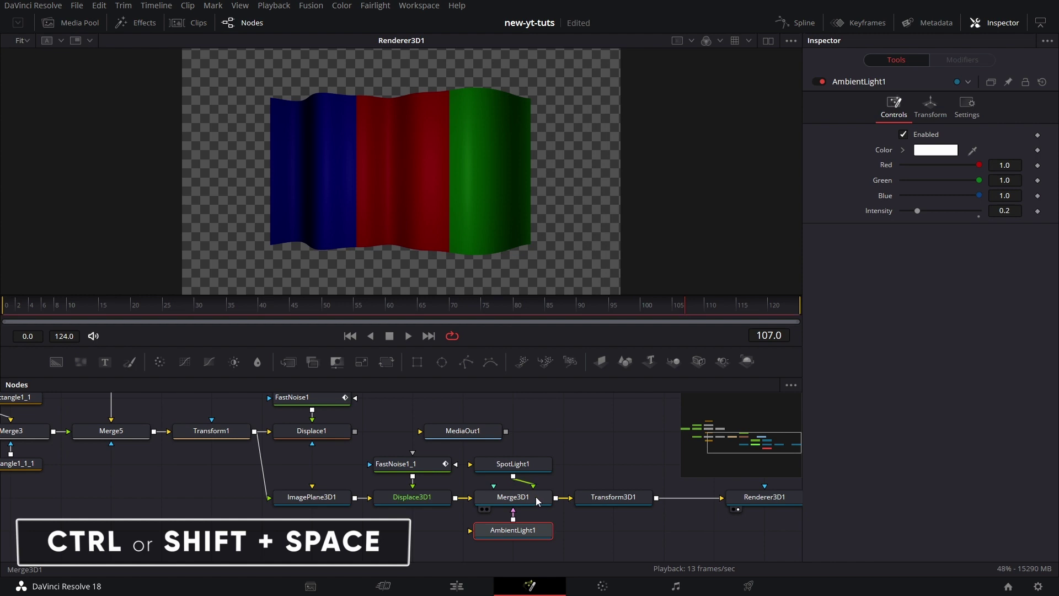
left_click_drag(920, 211, 928, 212)
left_click(10, 308)
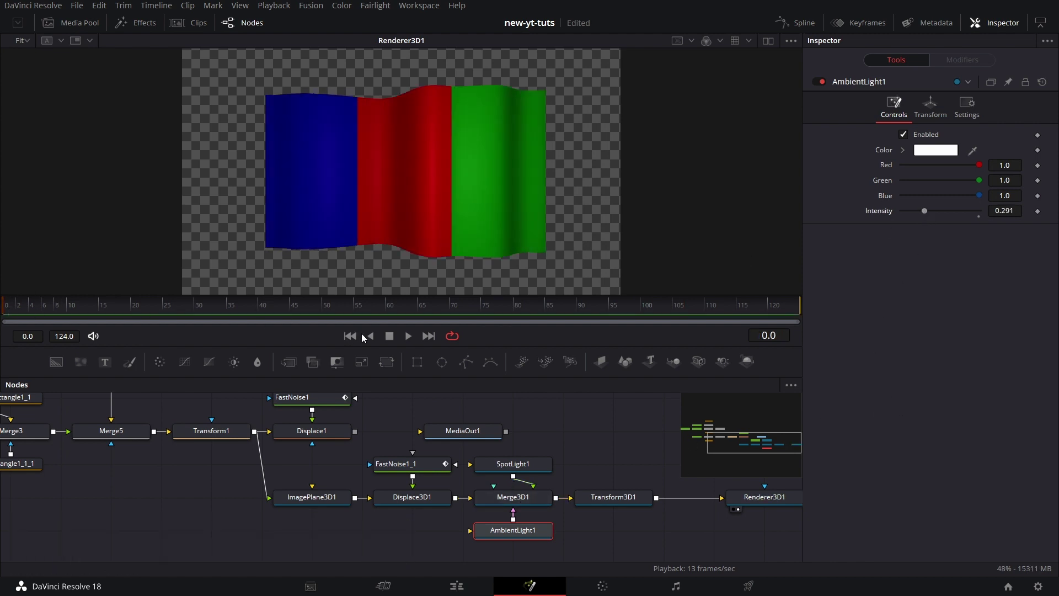
left_click(408, 335)
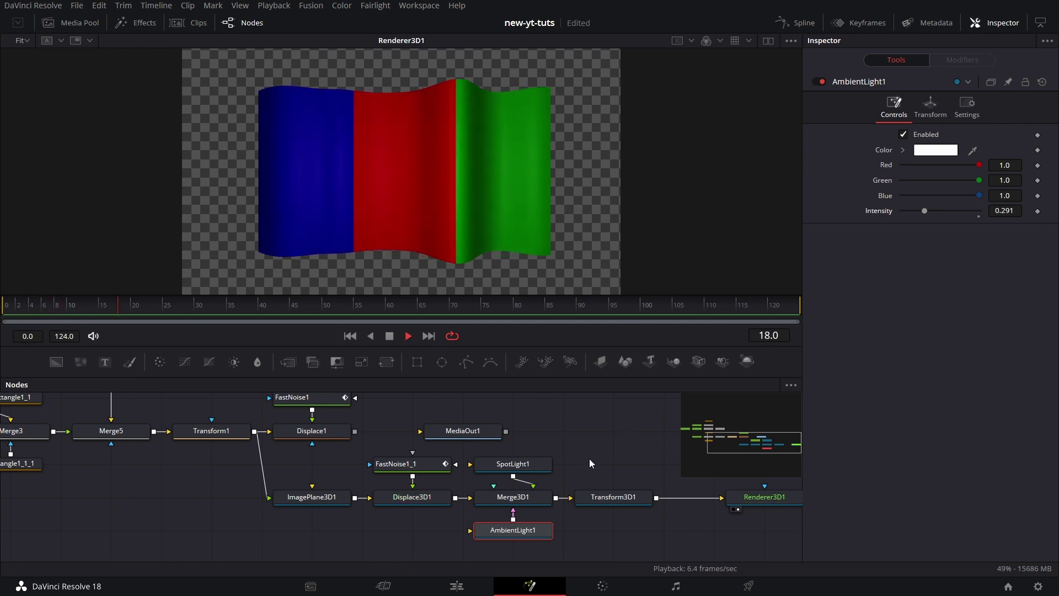
Switch to dual viewers showing Displace1 on the left and Renderer3D1 on the right
left_click(768, 40)
scroll(528, 417, "up", 2)
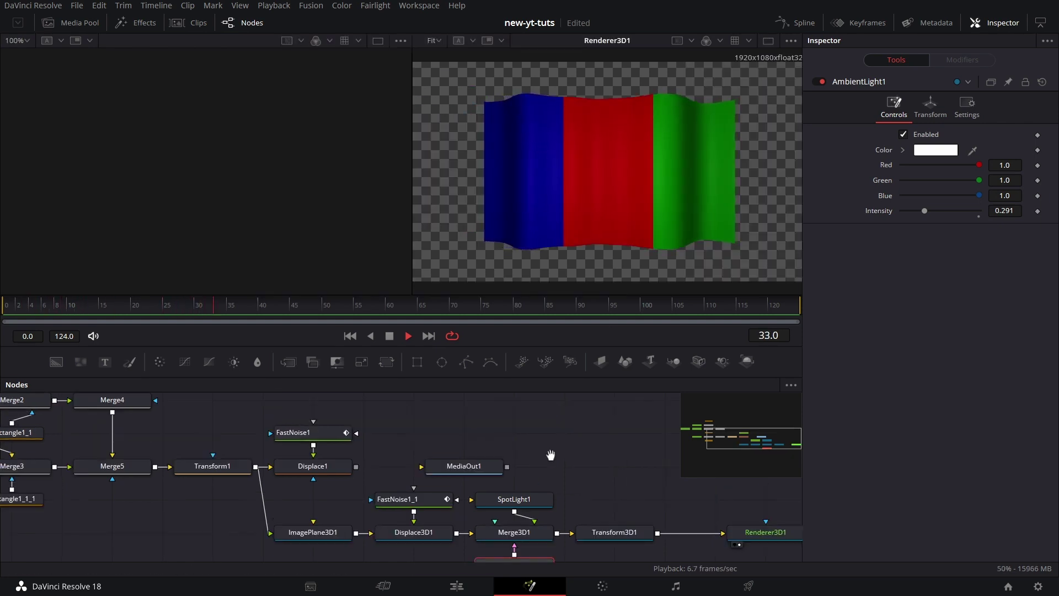
left_click(629, 487)
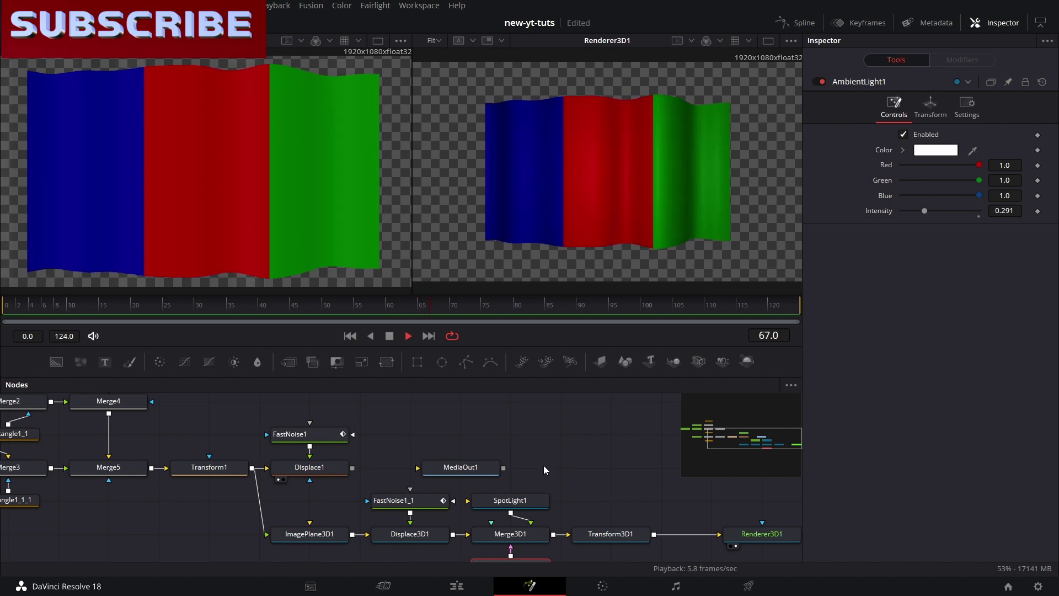
left_click(780, 535)
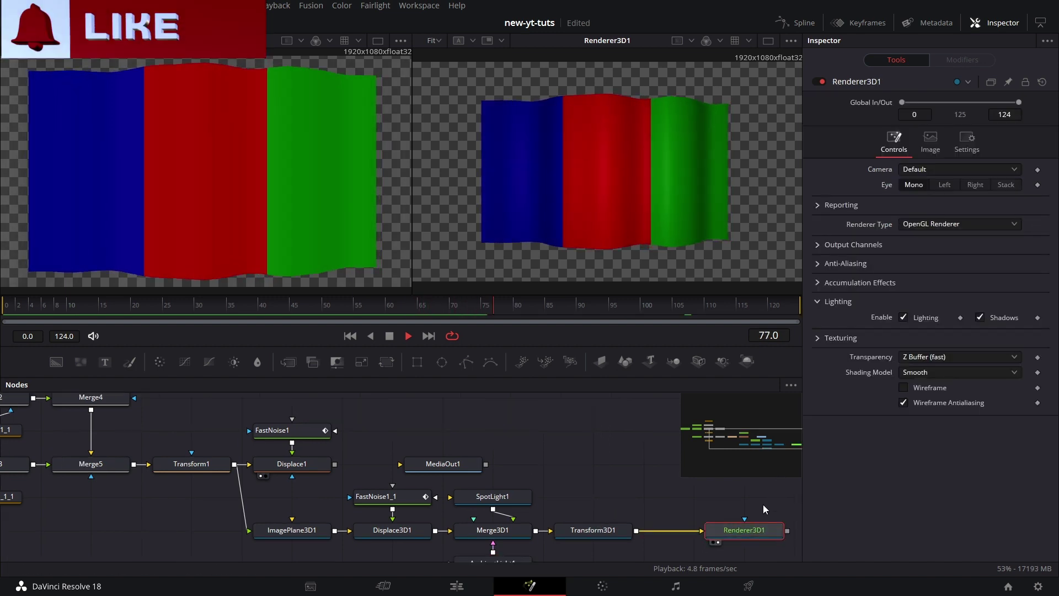